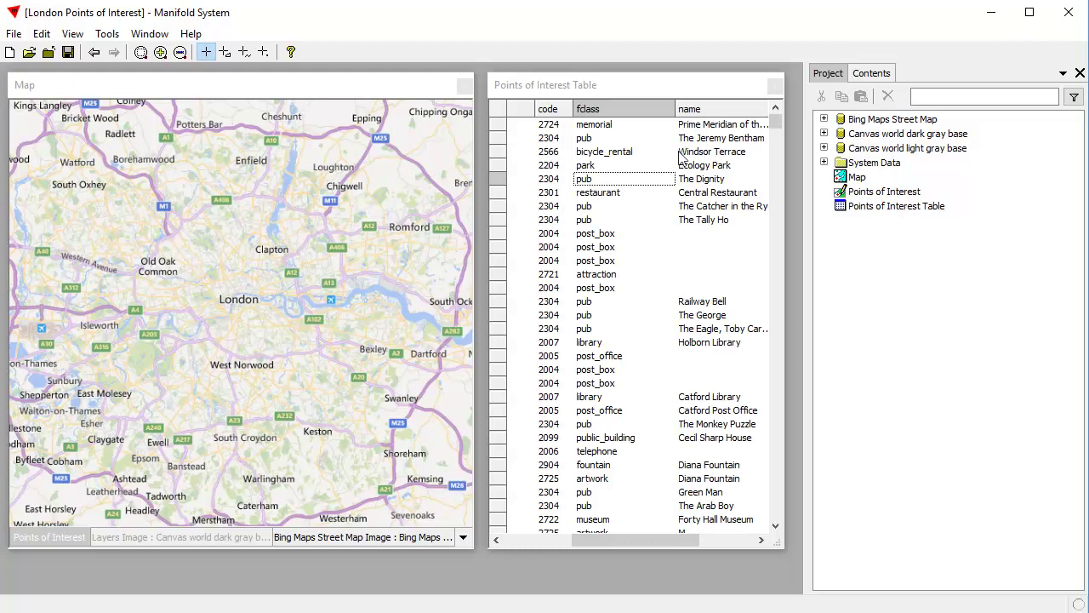
Step: Turn on the Points of Interest layer in the map and look over the Points of Interest Table
click(389, 79)
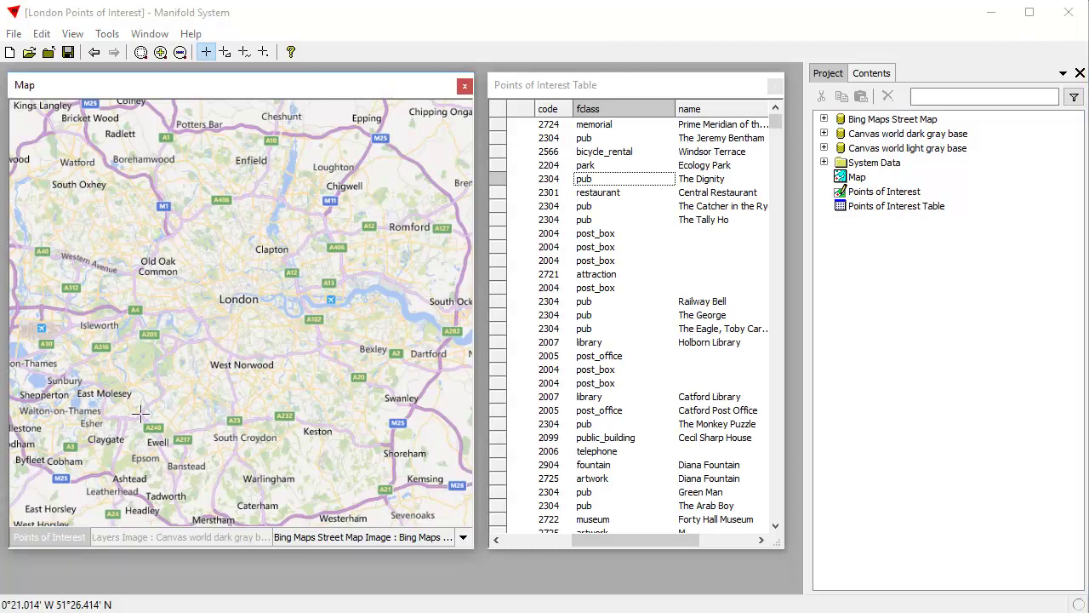
click(58, 540)
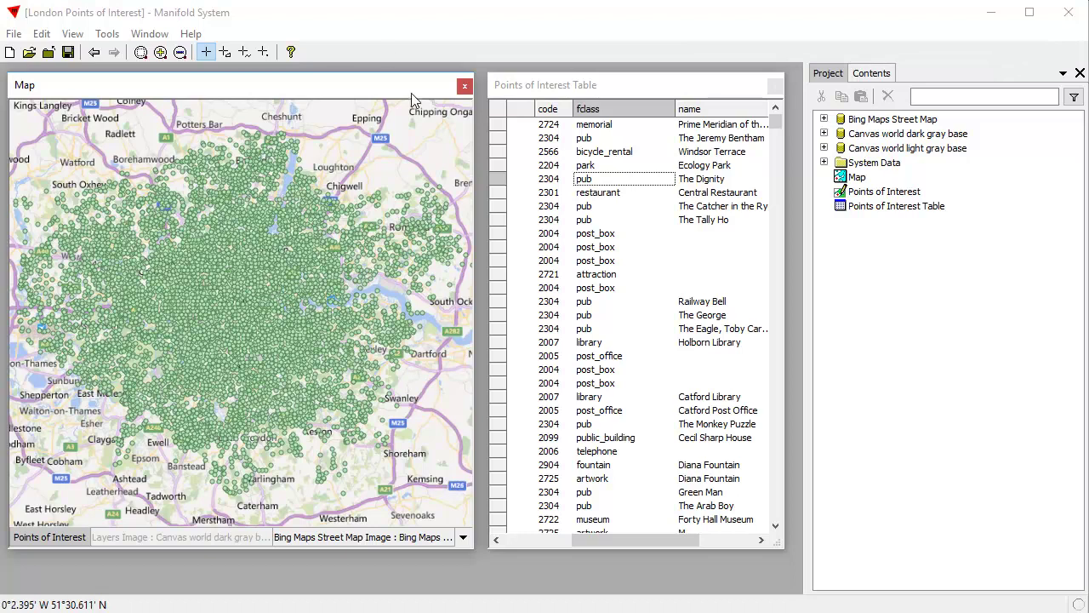
click(680, 96)
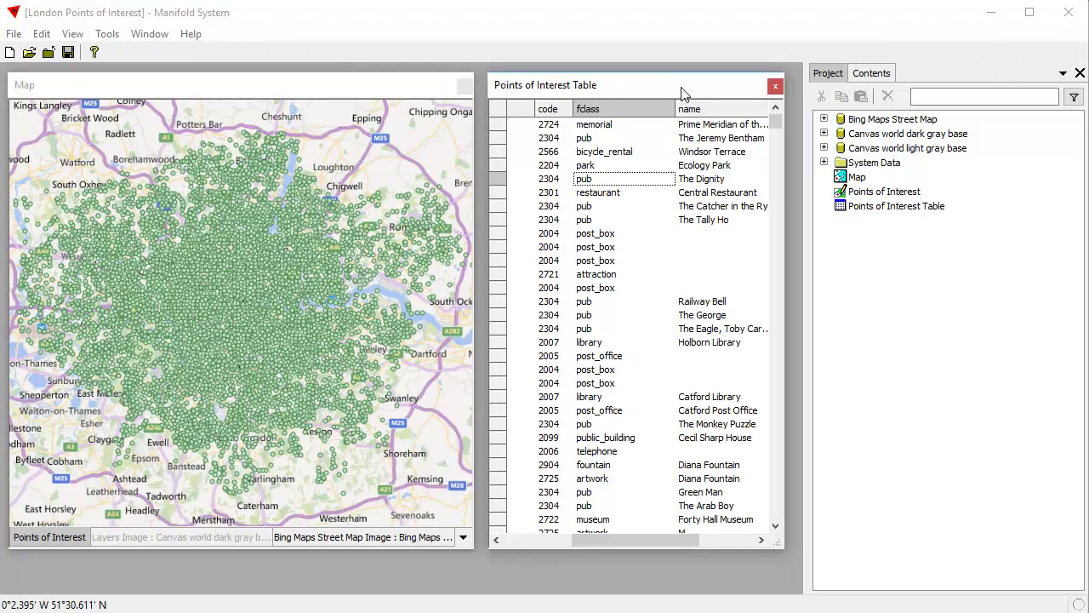
click(904, 214)
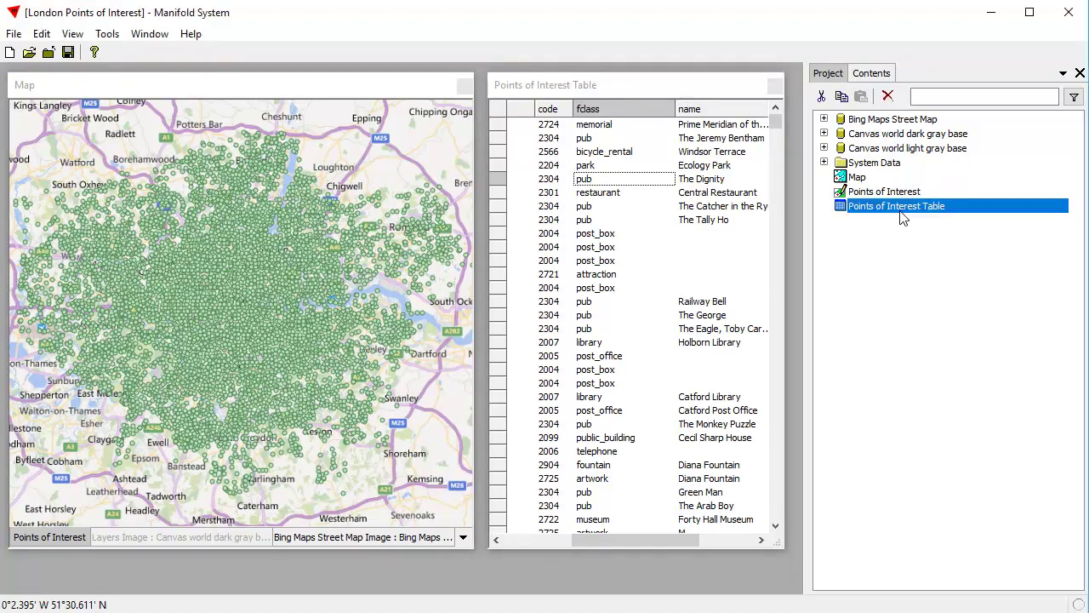
click(706, 91)
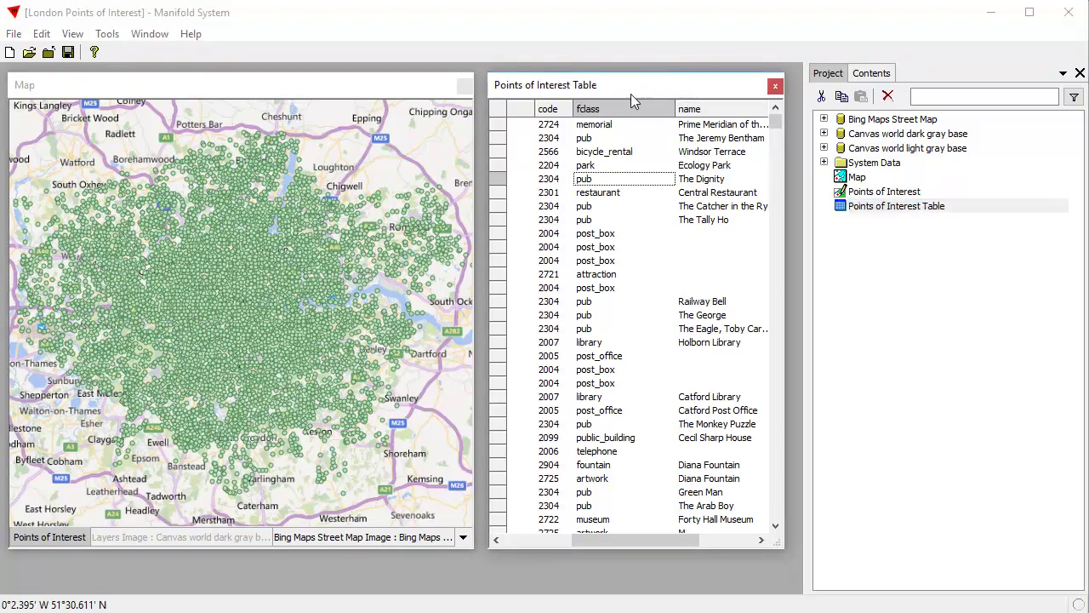
mouse_move(655, 539)
mouse_down()
mouse_move(687, 540)
mouse_move(580, 538)
mouse_move(651, 548)
mouse_up()
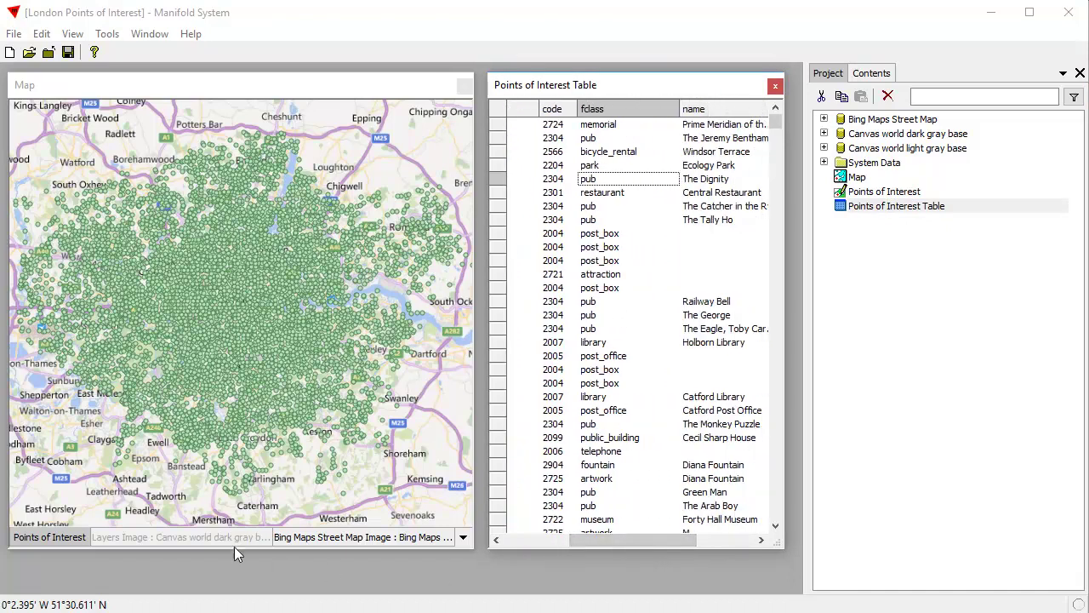
Step: Turn on the Canvas world dark gray base layer in the map and make Points of Interest the active layer
click(302, 385)
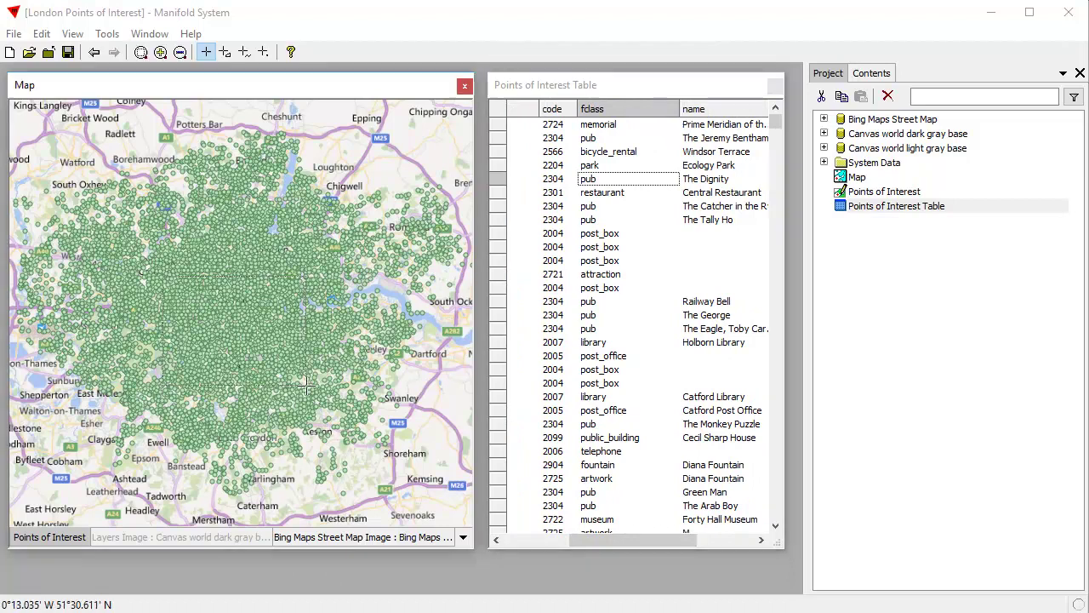
scroll(302, 385, up, 2)
drag(167, 143, 357, 290)
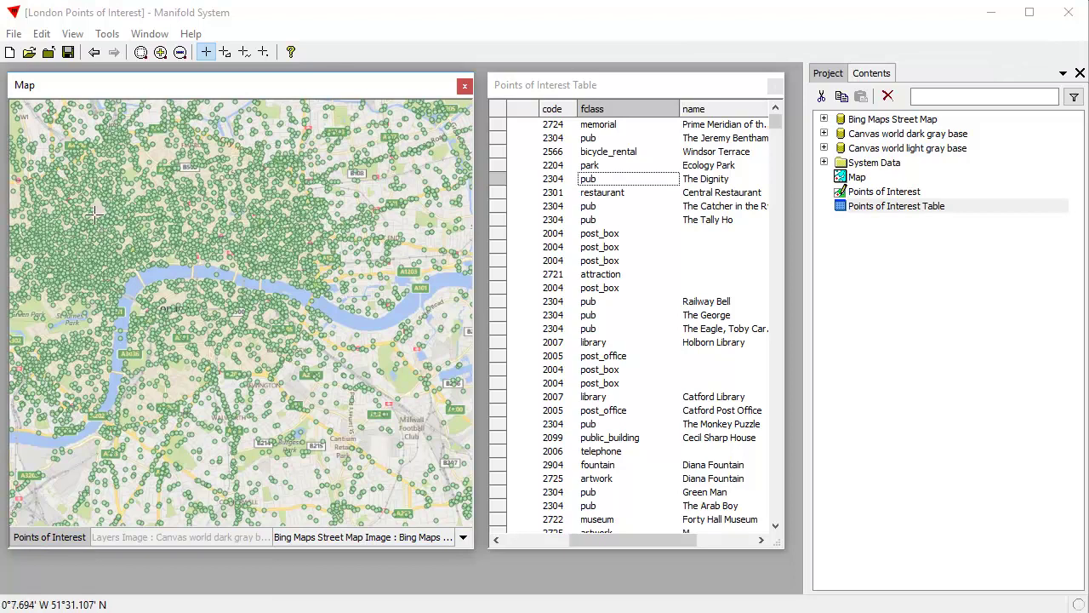
scroll(94, 214, up, 2)
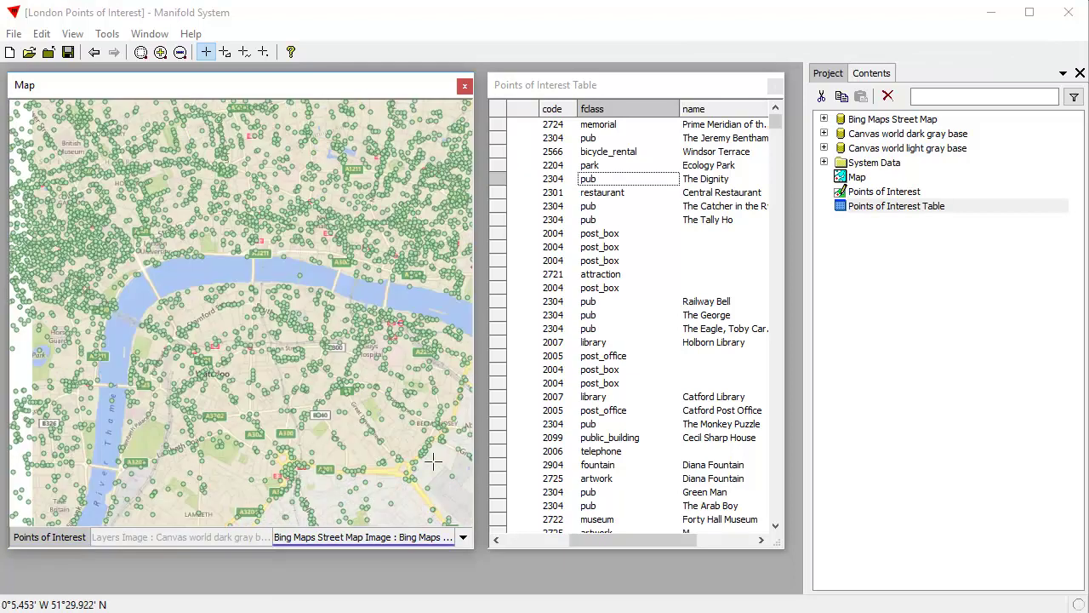
scroll(261, 293, down, 1)
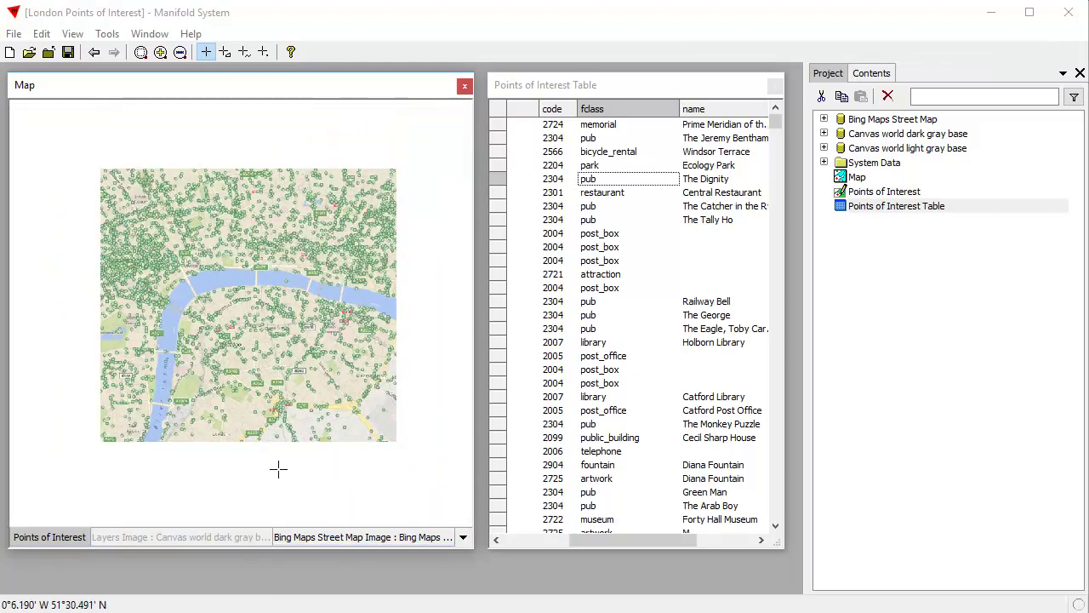
click(212, 539)
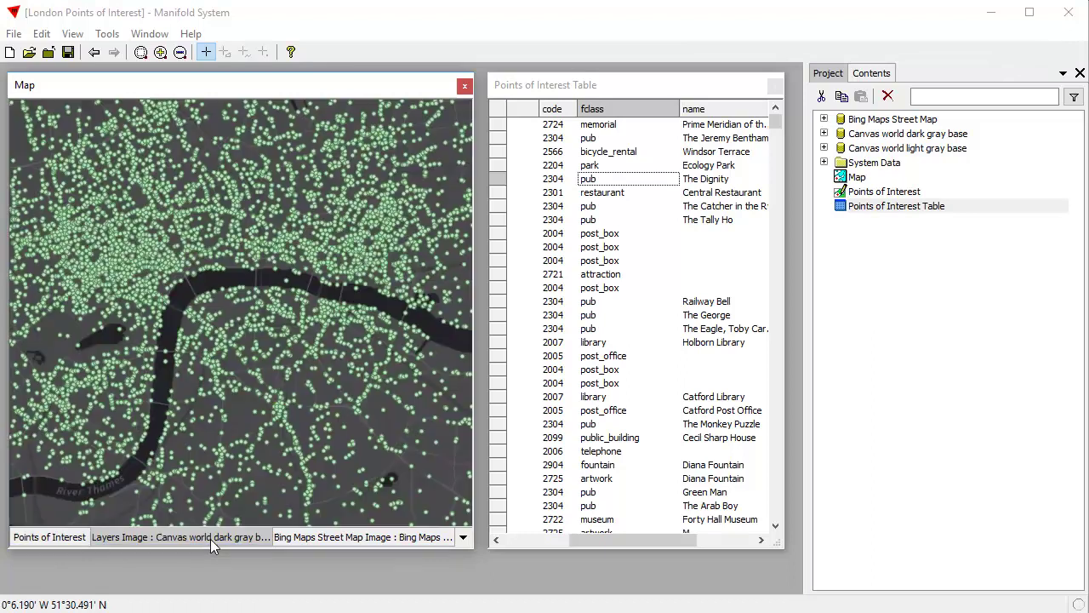
click(61, 536)
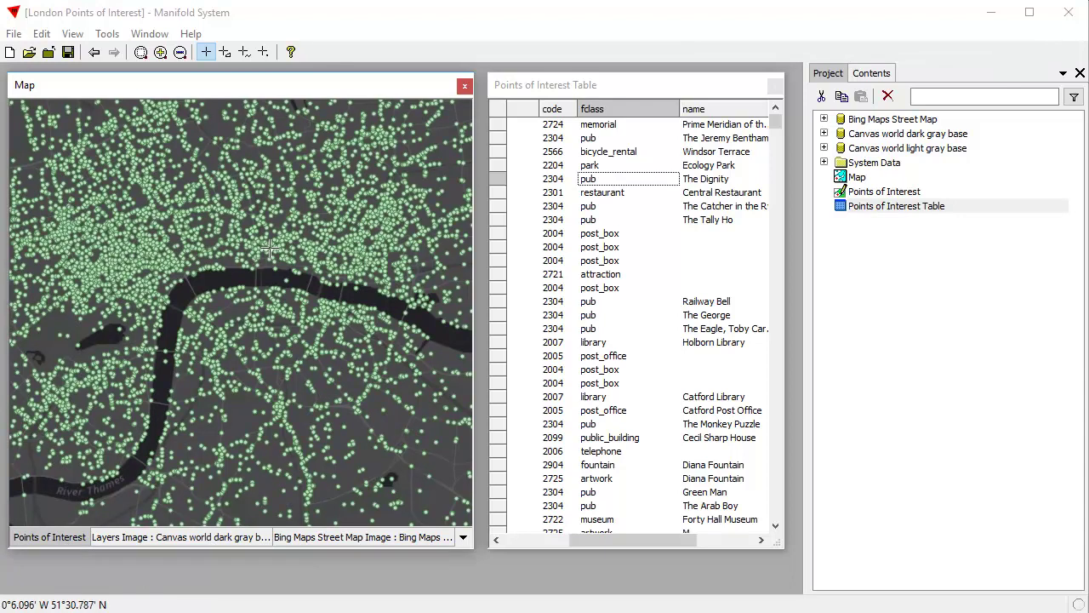
drag(247, 272, 246, 302)
drag(103, 187, 423, 449)
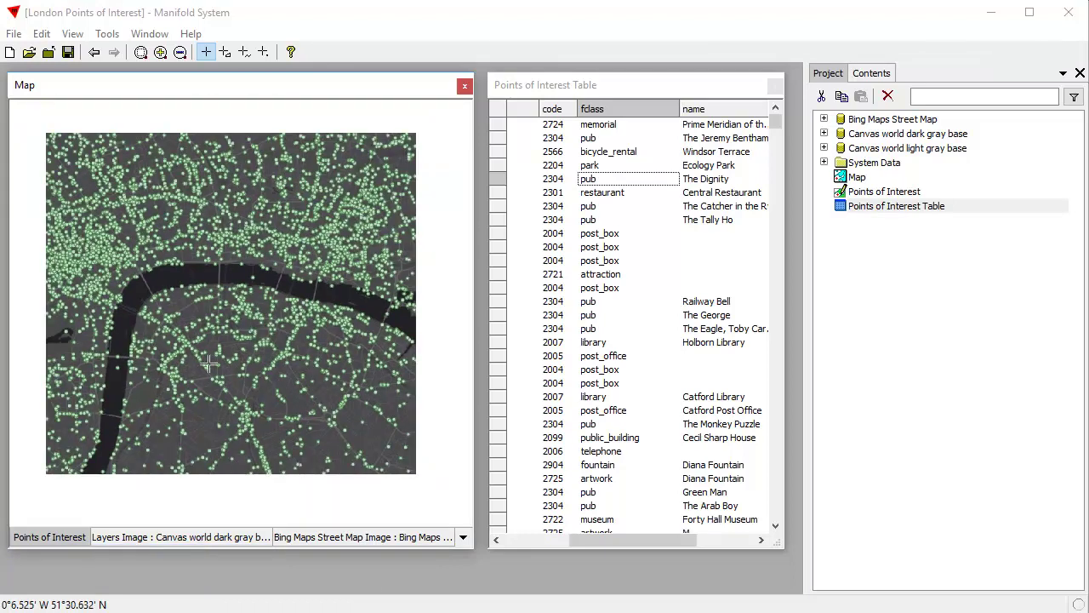
drag(175, 271, 205, 301)
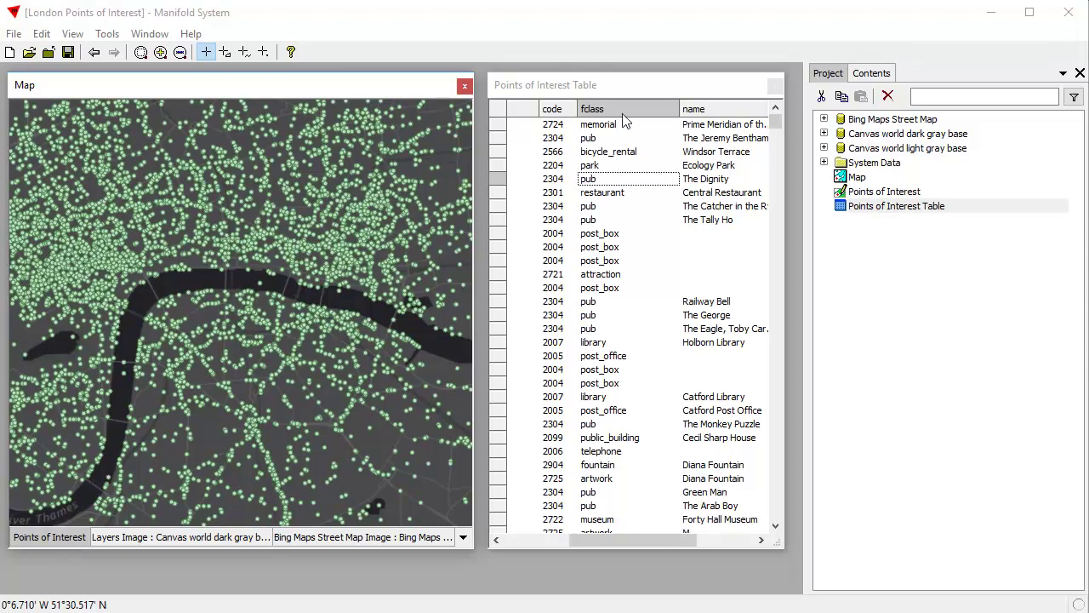
Step: Copy the fclass value "pub" from the record for The Dignity in the Points of Interest Table
click(627, 84)
click(313, 85)
right_click(606, 183)
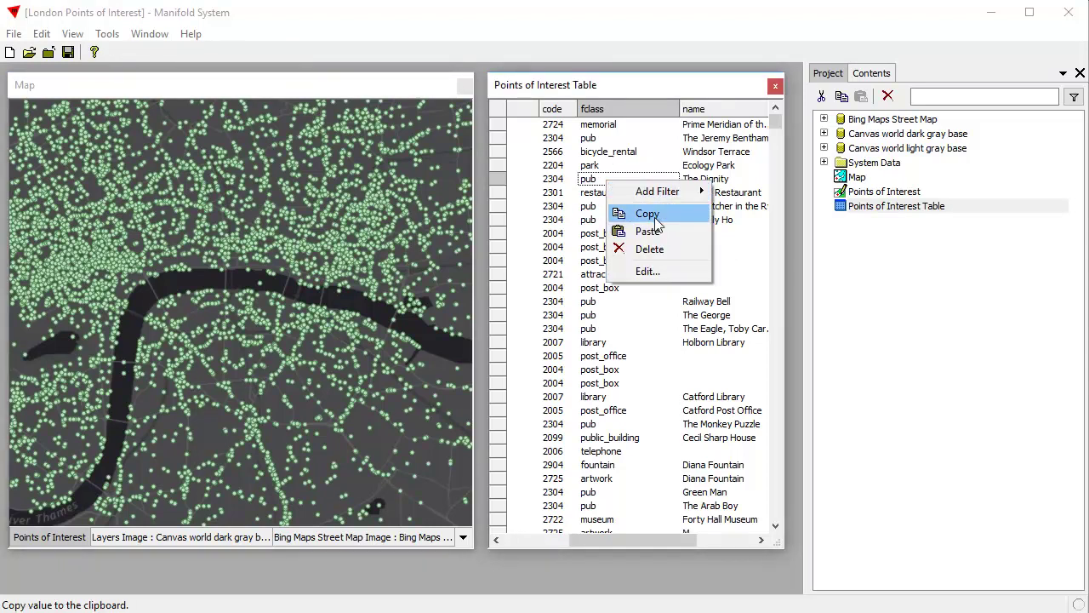
click(653, 211)
Step: Choose the Text Contains selection template for the map's Points of Interest layer
click(425, 92)
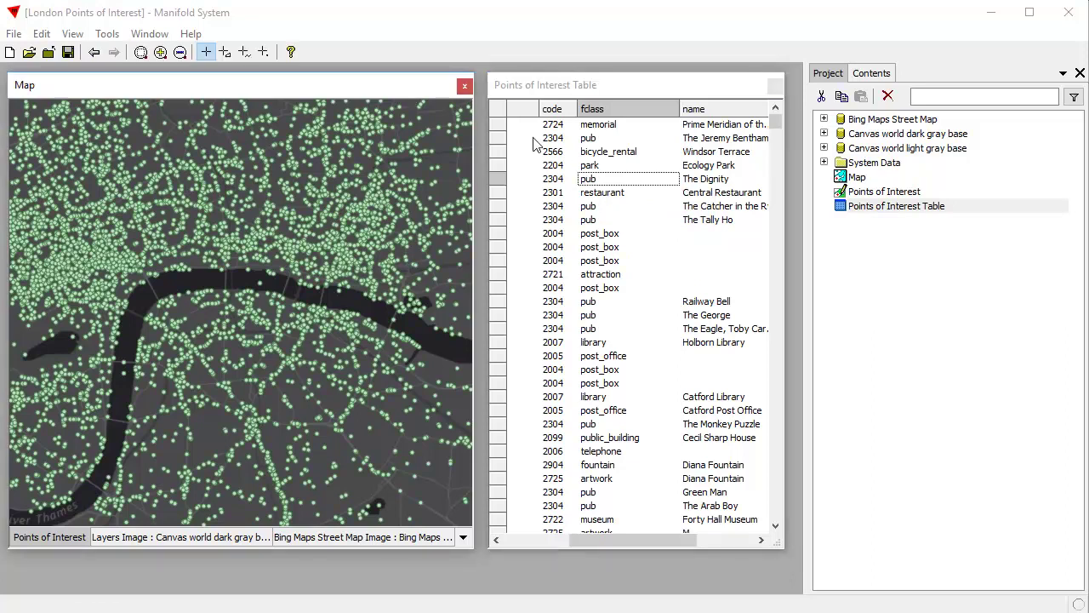
click(872, 74)
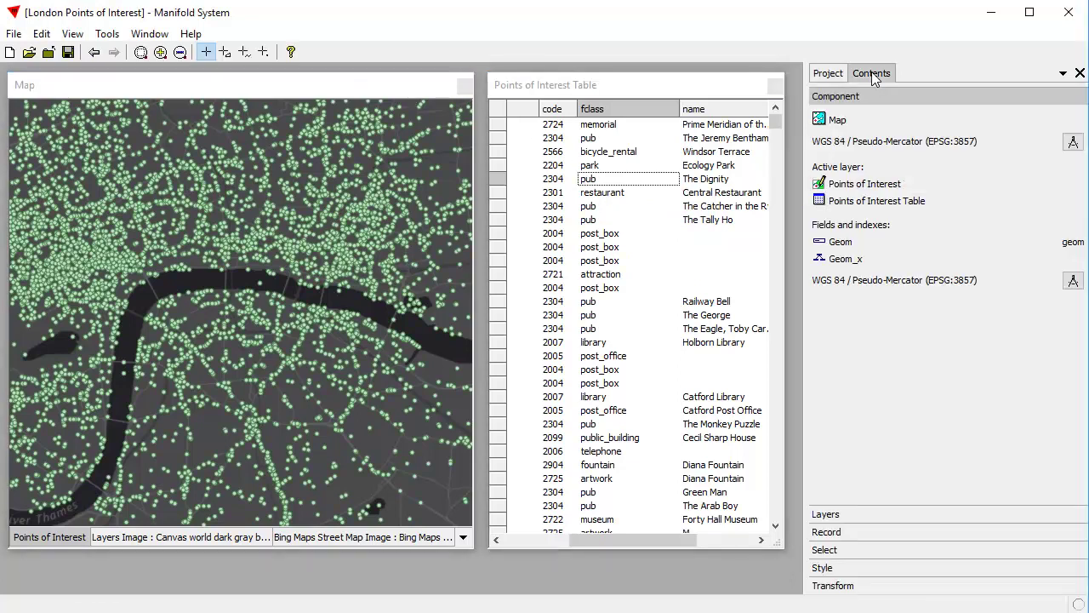
click(838, 549)
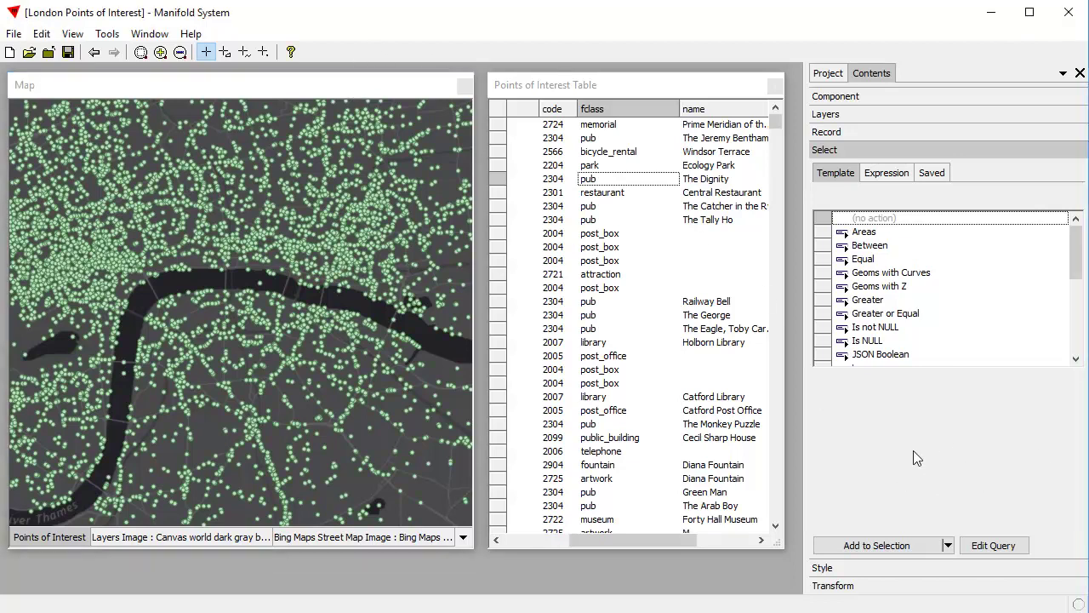
click(358, 105)
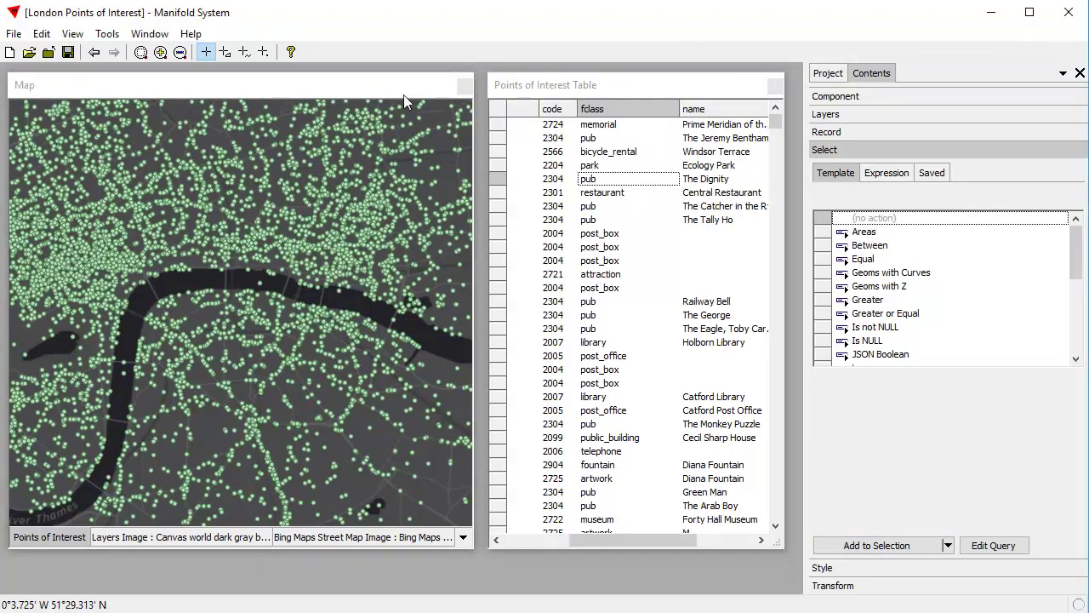
click(880, 416)
drag(1079, 277, 1067, 337)
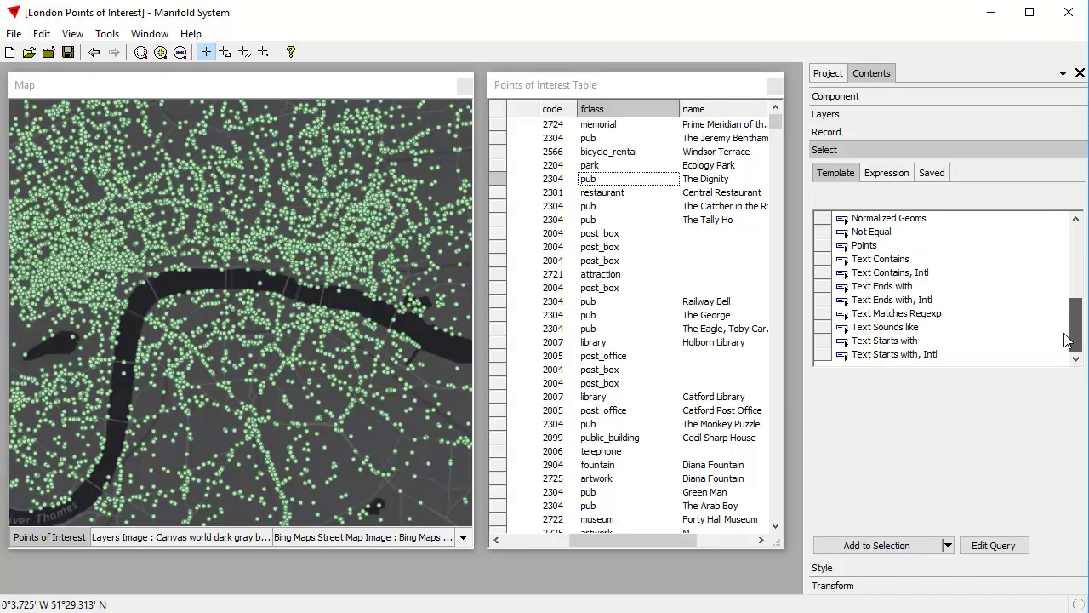
click(898, 259)
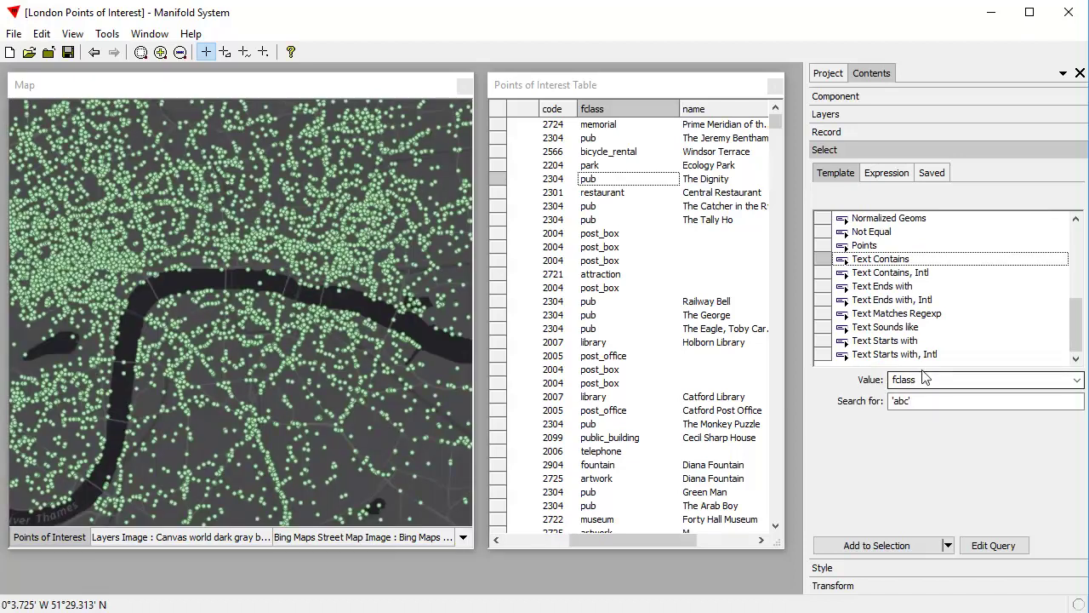
Step: Search the fclass field for 'pub' and replace the current selection with the matching points
drag(907, 402, 901, 401)
text(pub)
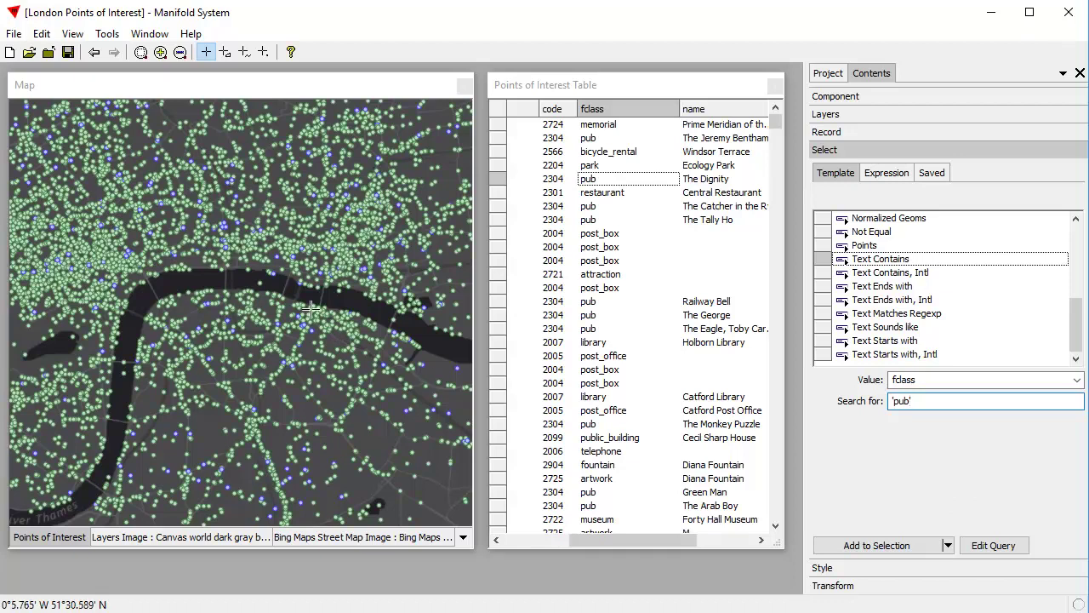
text(')
click(947, 545)
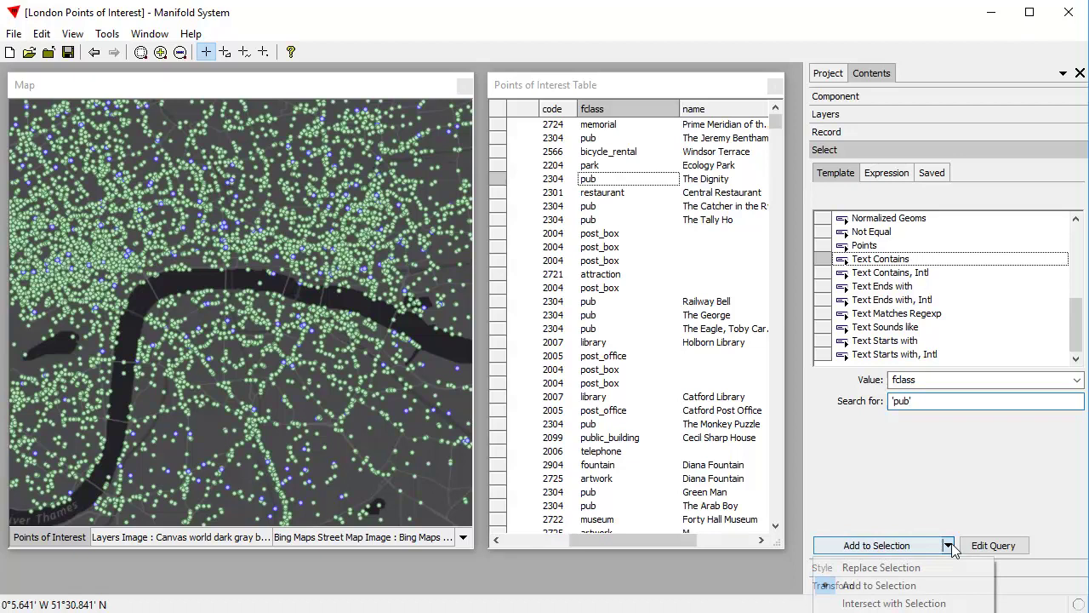
click(902, 566)
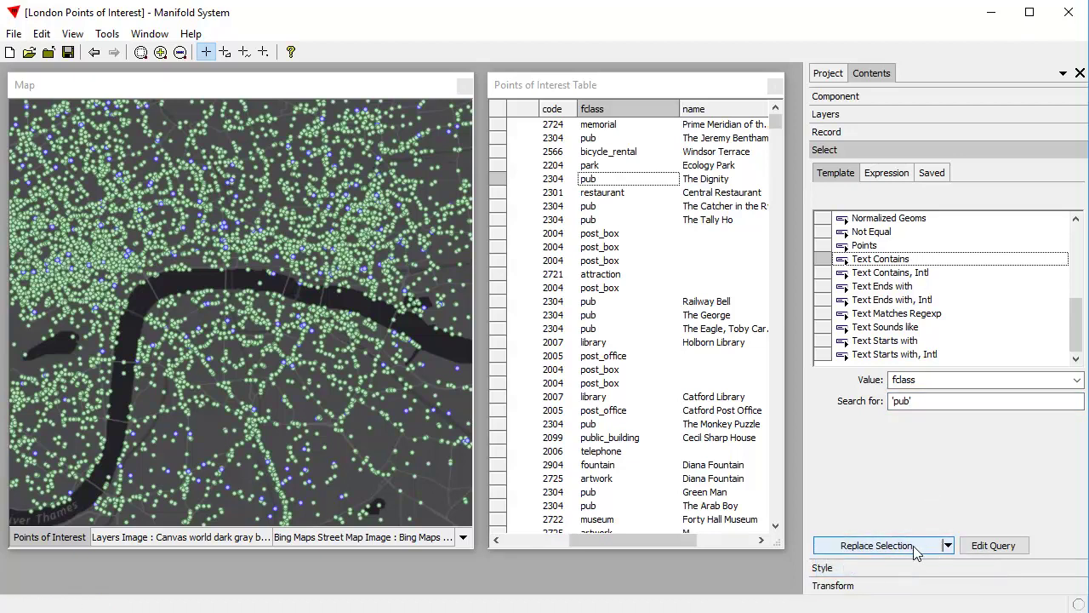
click(915, 547)
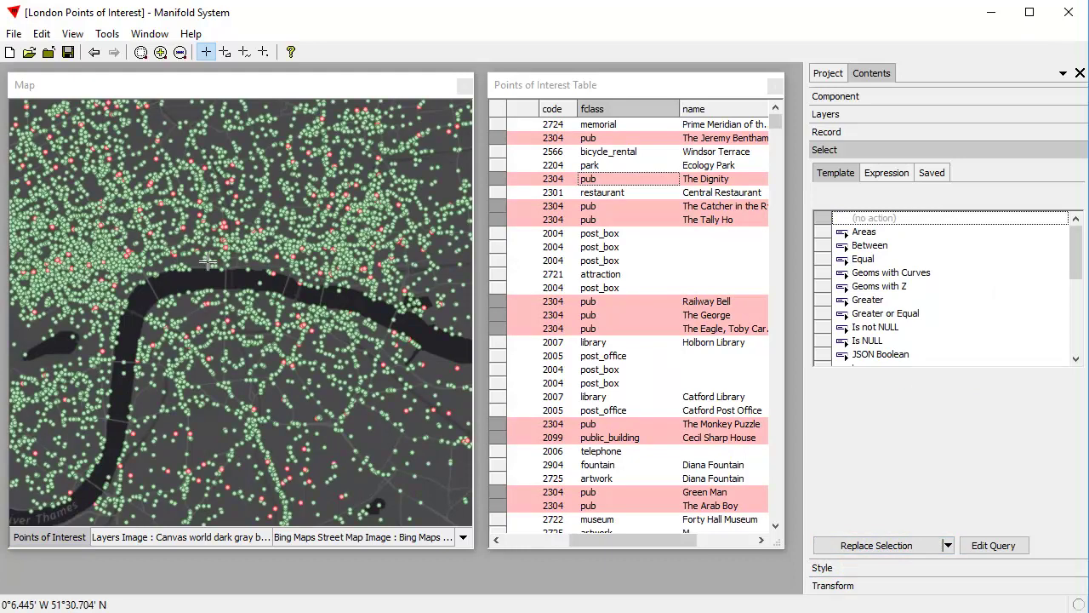
Step: Compare the selected points in the map with the selected records in the Points of Interest Table
click(295, 93)
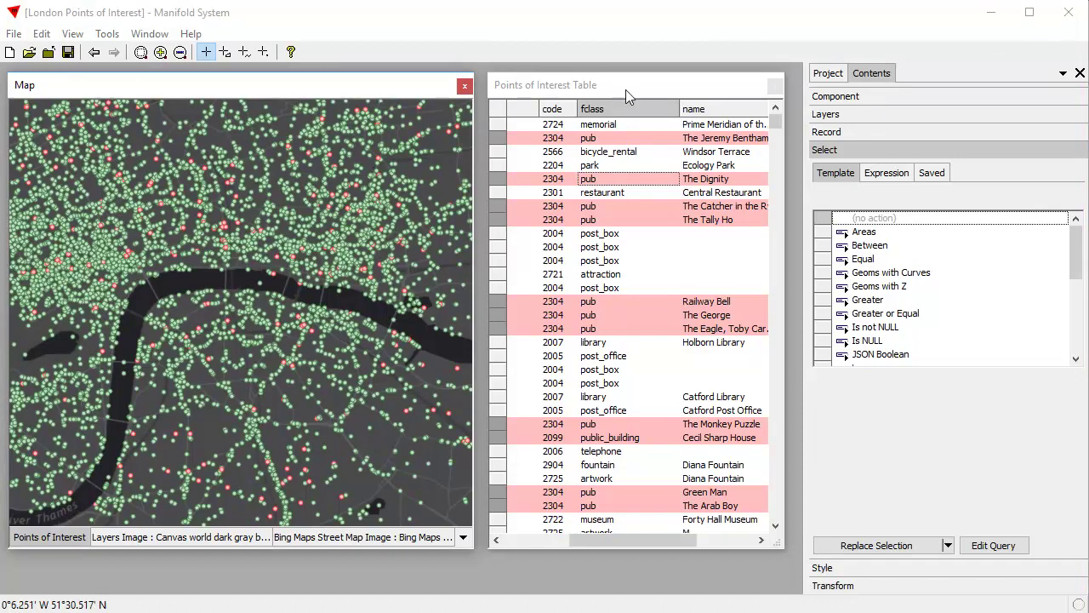
click(663, 88)
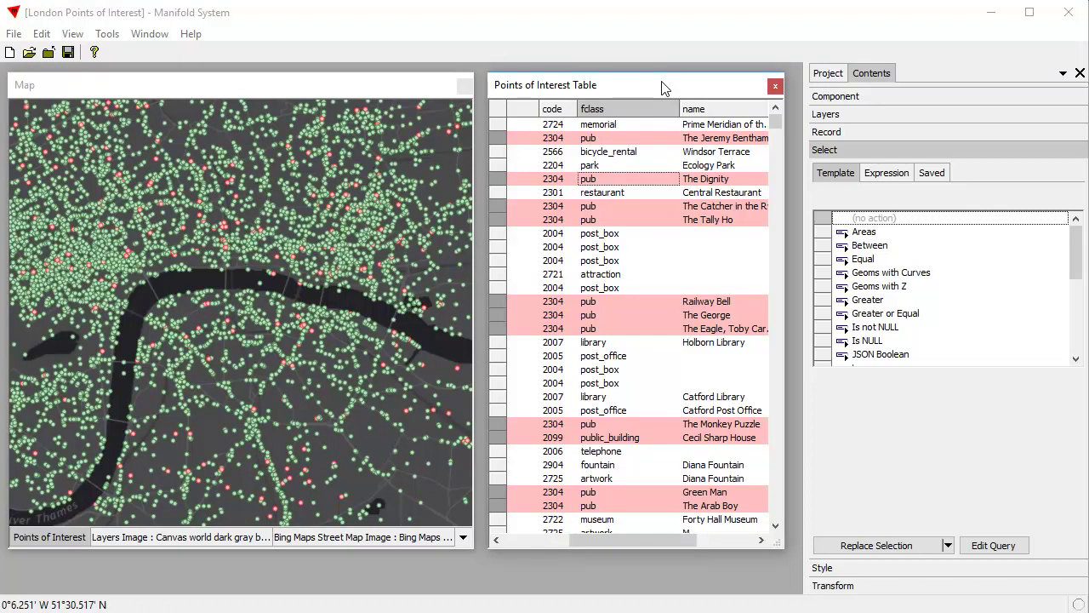
click(379, 87)
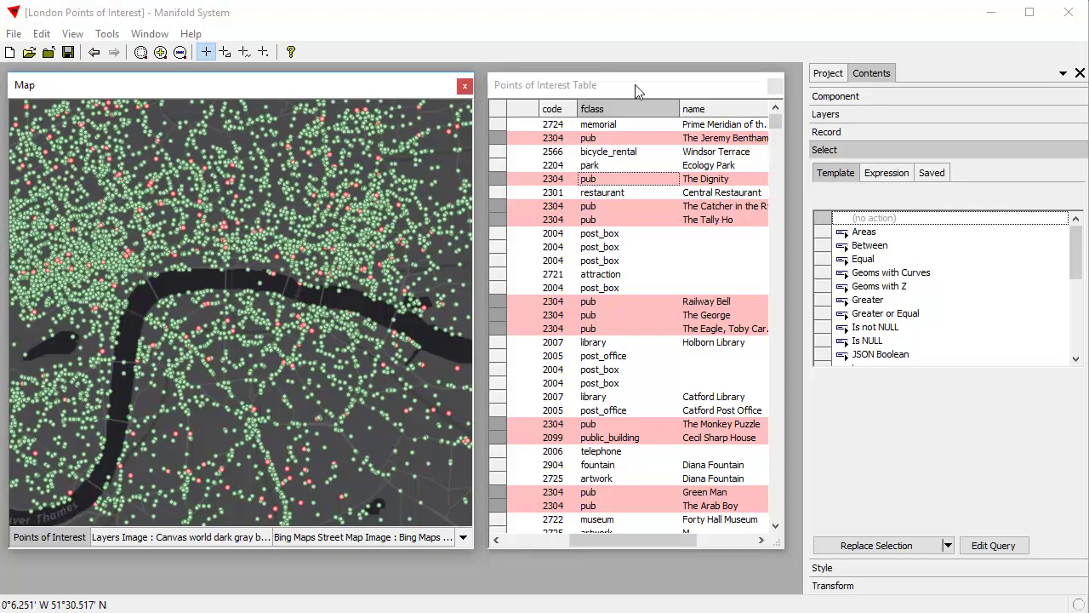
click(637, 89)
click(378, 89)
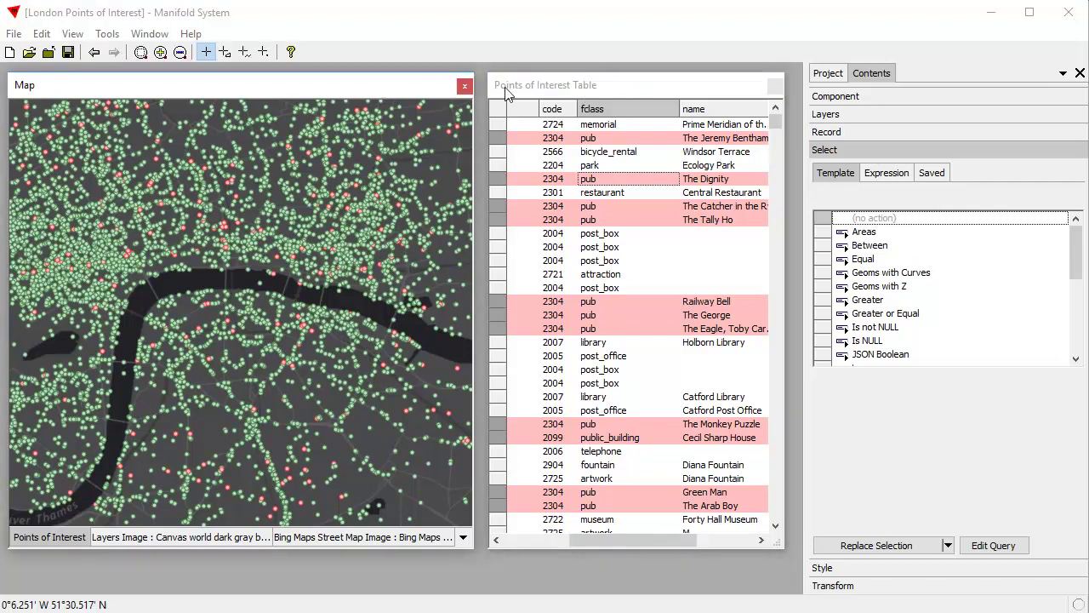
click(653, 87)
click(408, 90)
click(645, 85)
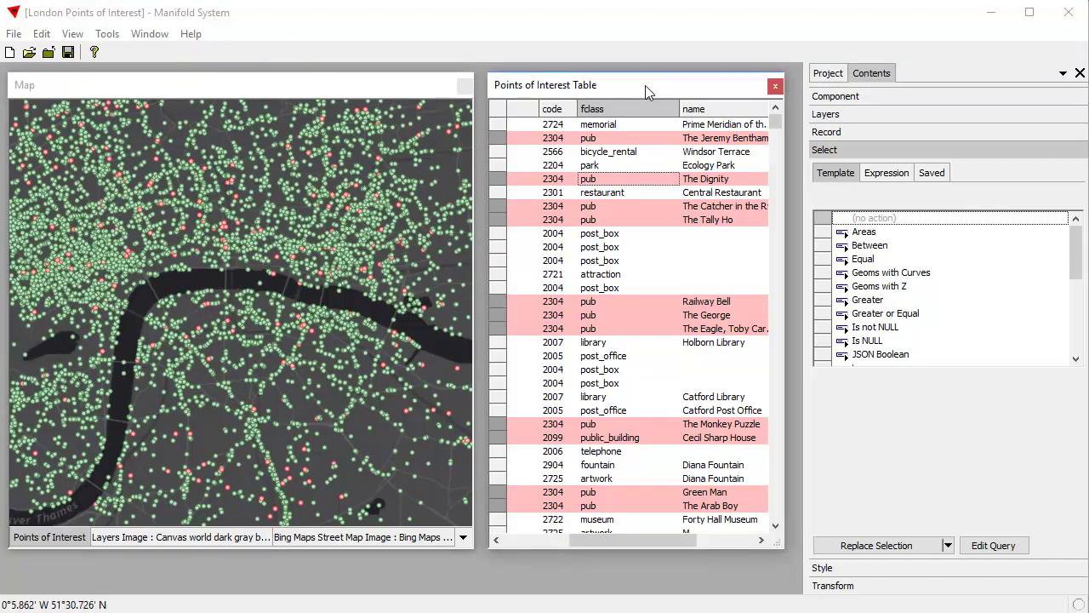
Step: Copy the fclass value "public_building" from the Cecil Sharp House record in the table
click(624, 439)
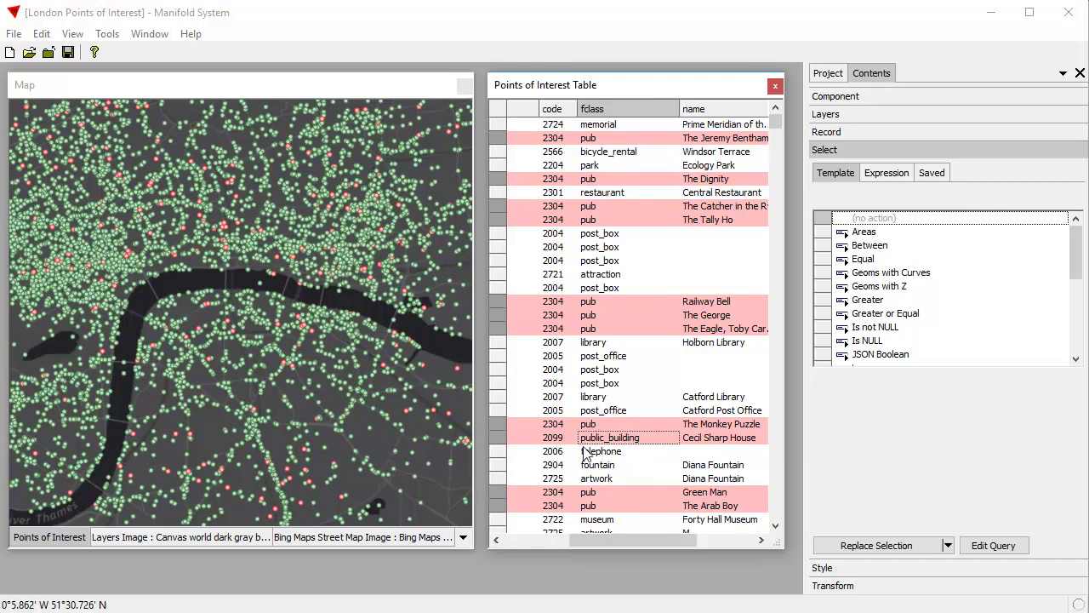
right_click(618, 439)
click(656, 471)
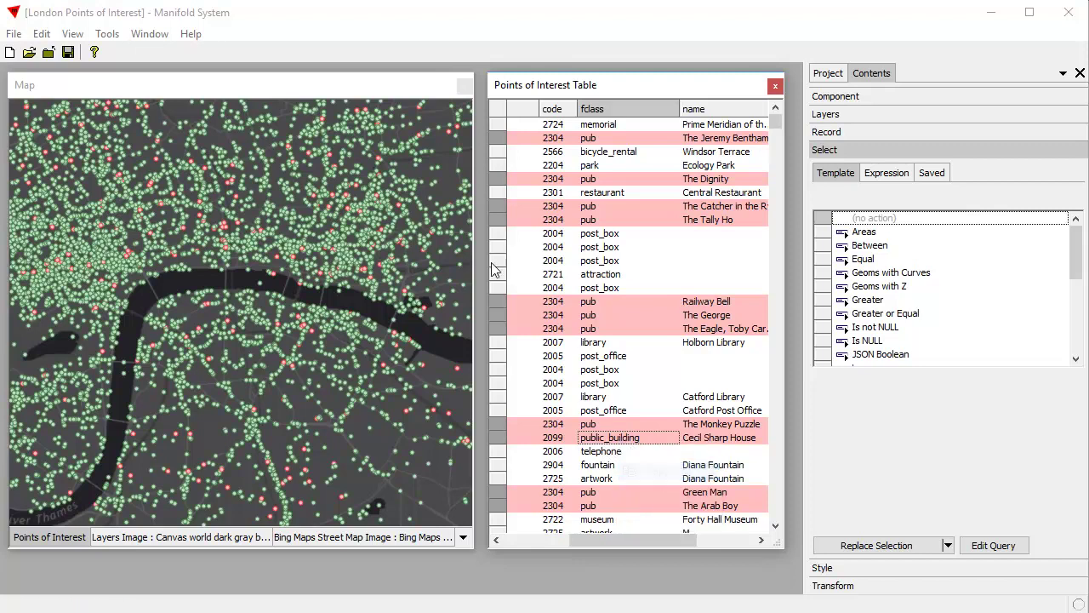
Step: Set up a Text Contains selection on the map's Points of Interest layer that searches fclass for 'public_building'
click(389, 89)
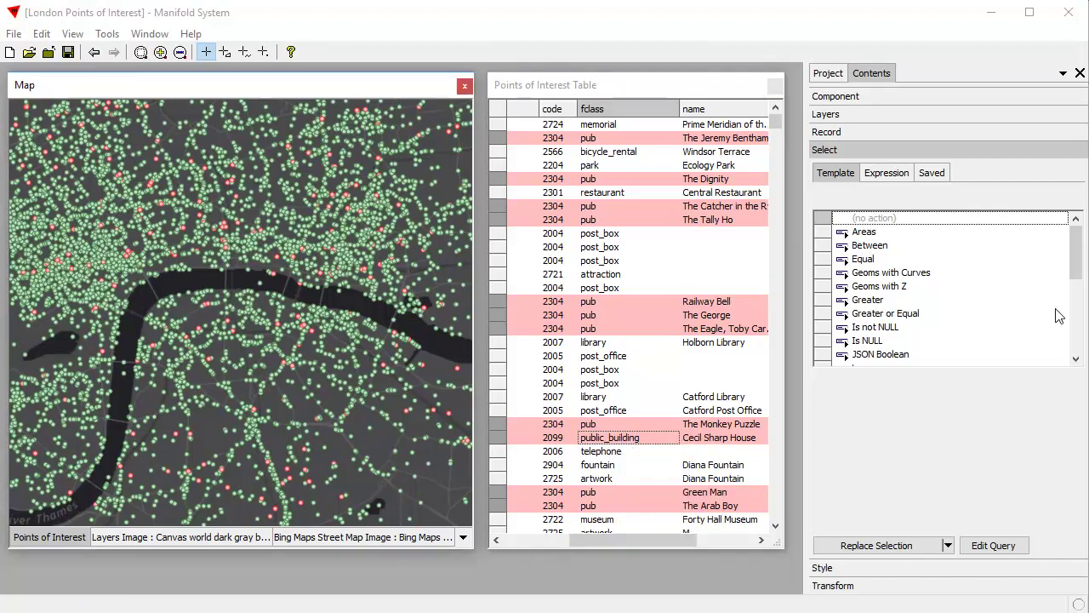
drag(1077, 259, 1077, 331)
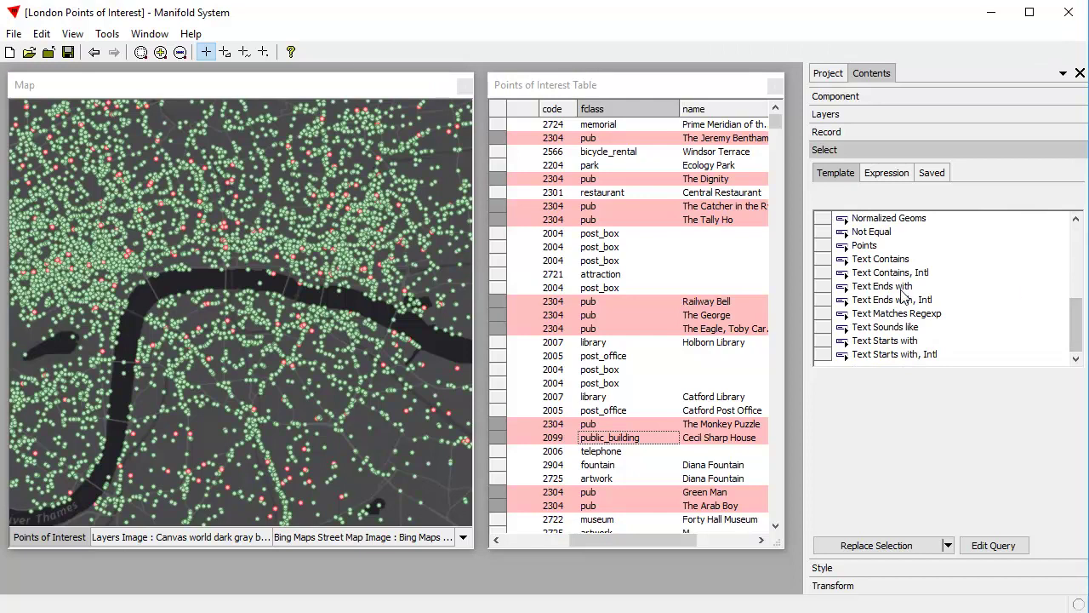
click(883, 264)
click(909, 401)
key(BackSpace)
key(BackSpace)
key(BackSpace)
key(BackSpace)
key(BackSpace)
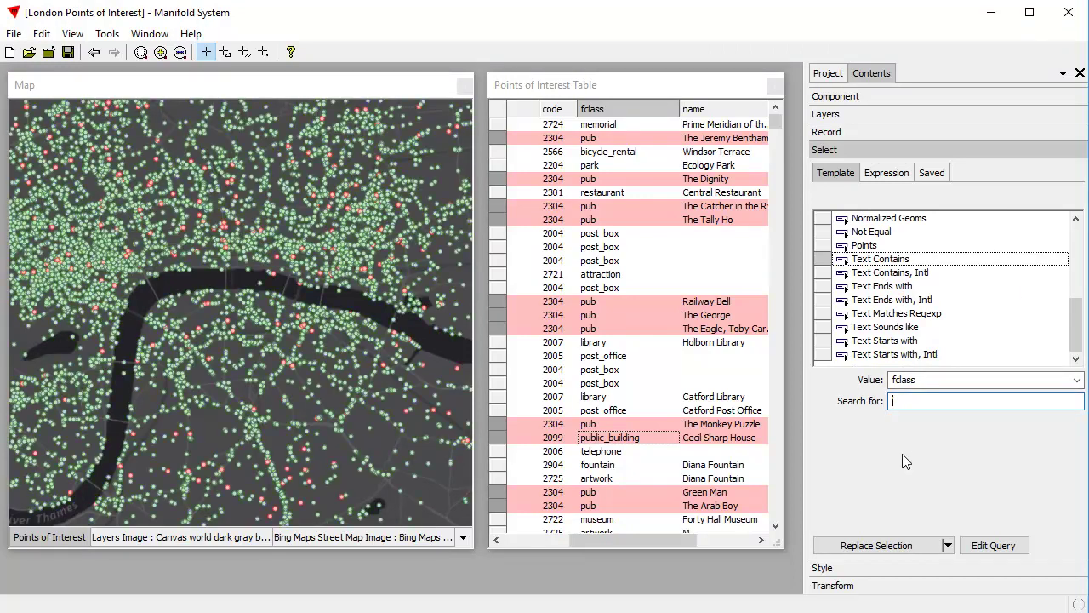
key(ctrl+v)
text(')
click(892, 401)
text(')
Step: Subtract the points matching 'public_building' from the current selection
click(947, 546)
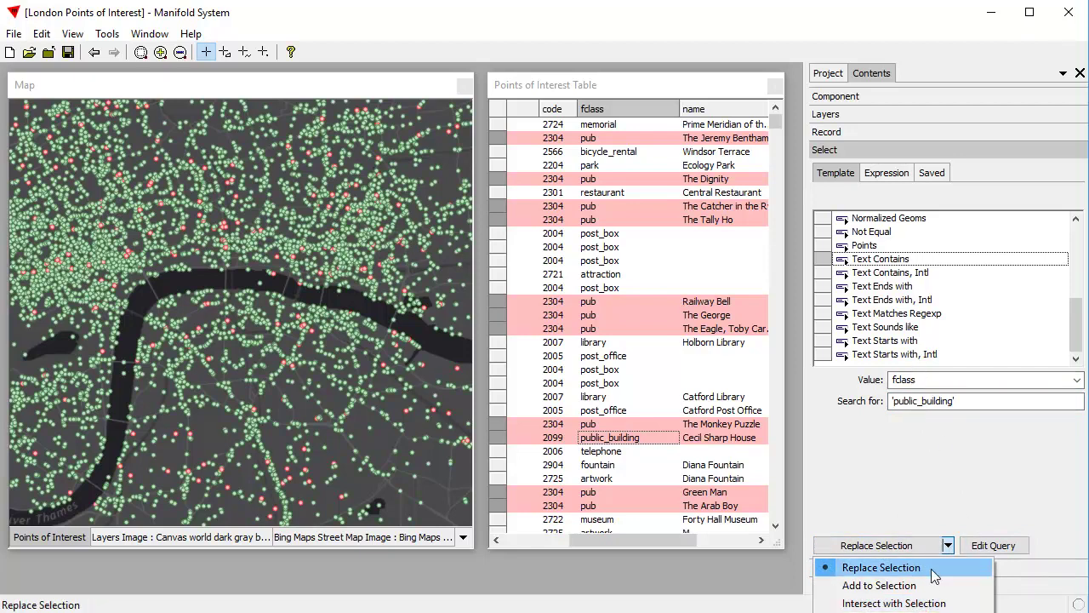
click(894, 612)
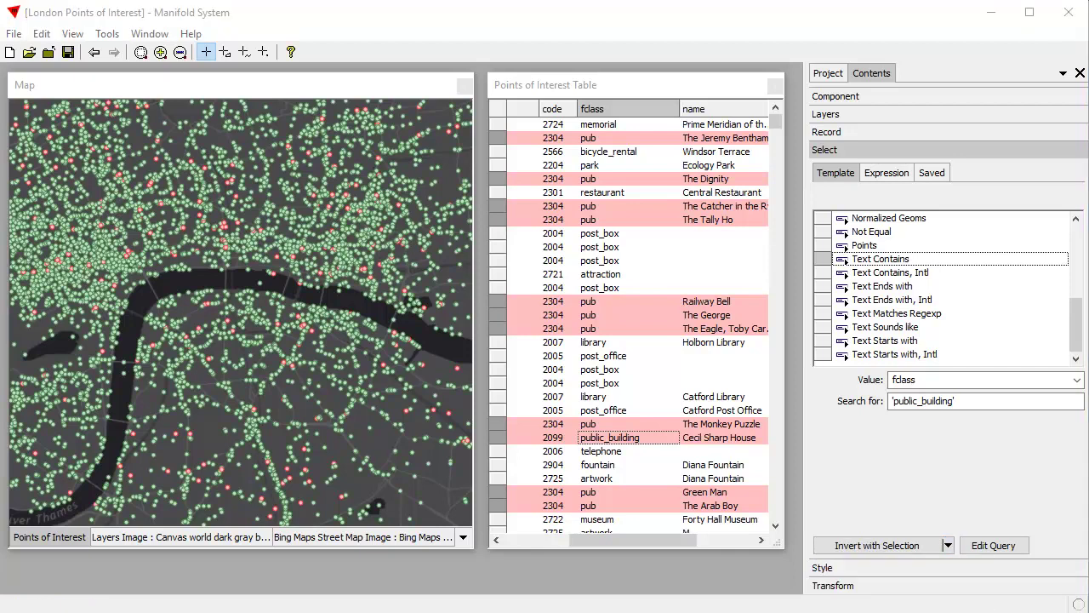
click(947, 545)
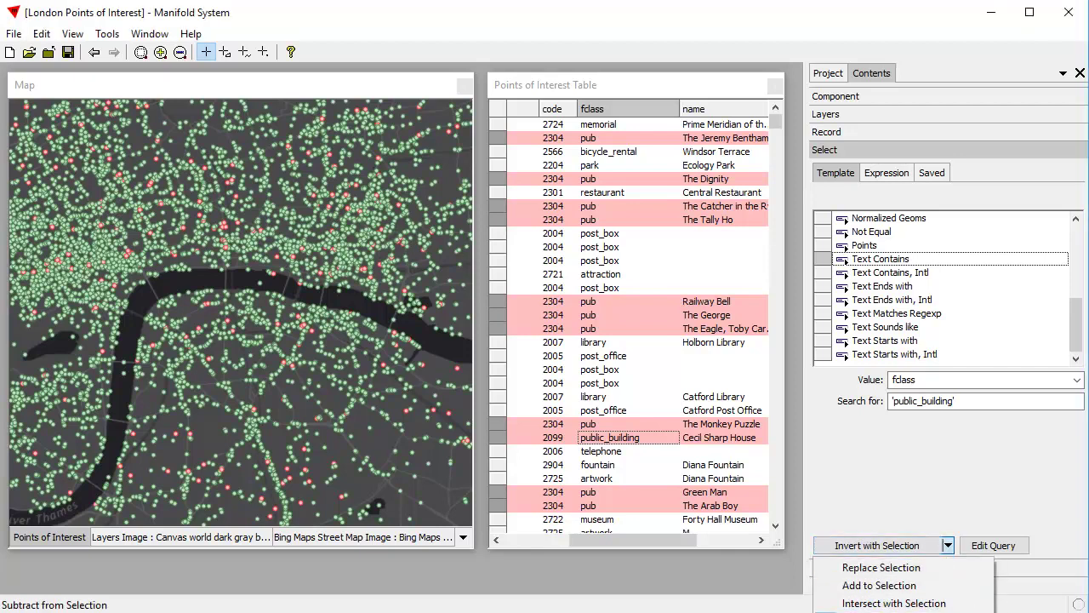
click(902, 612)
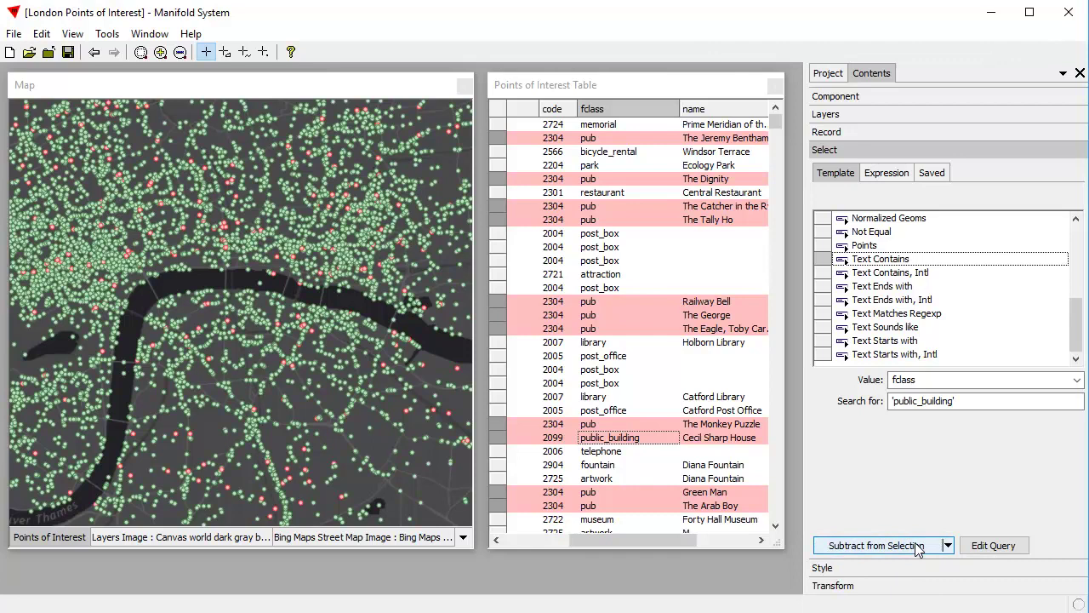
click(919, 548)
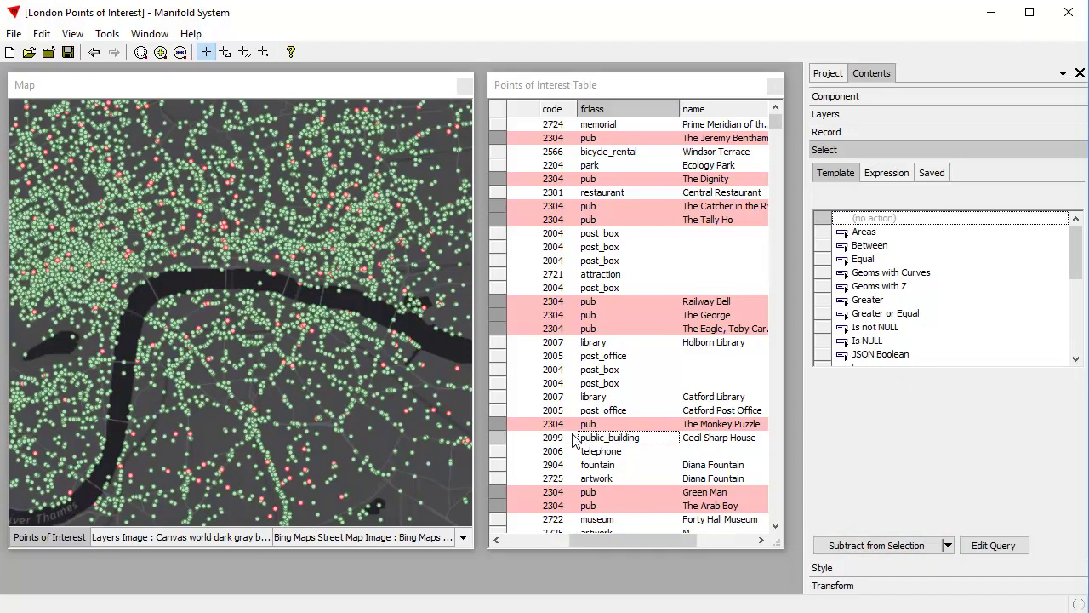
Step: Copy the fclass value of the Central Restaurant record and set the map layer's Text Contains search to 'restaurant'
right_click(601, 196)
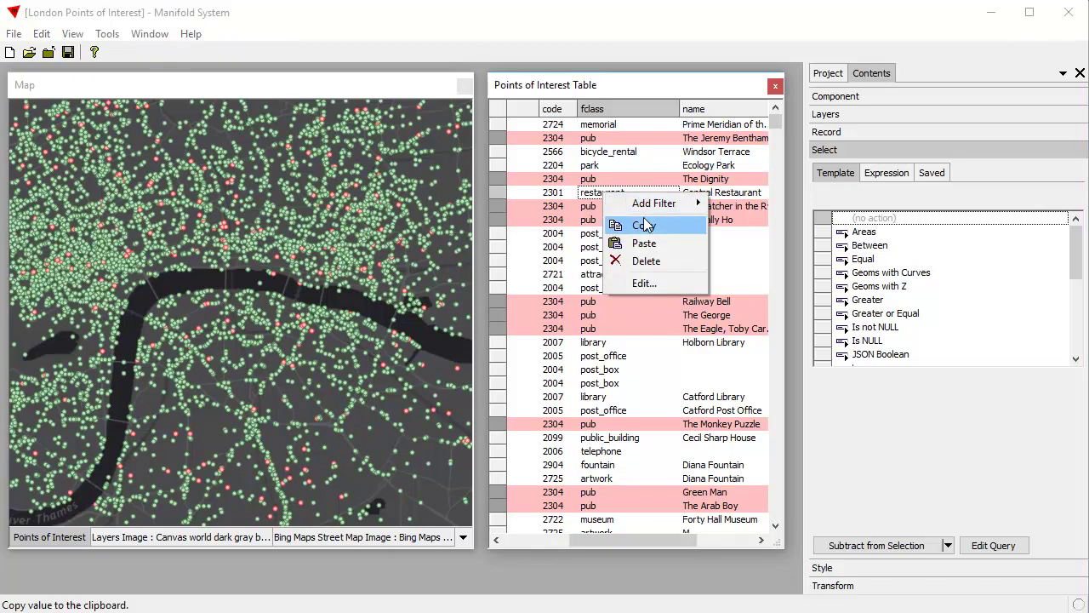
click(644, 226)
click(406, 86)
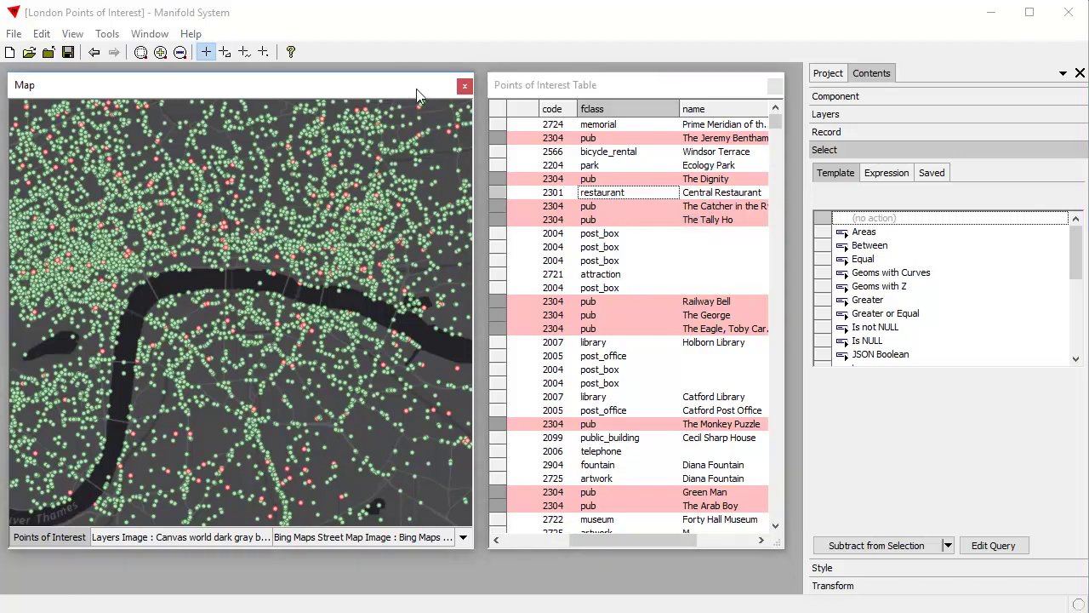
drag(1075, 271, 1075, 342)
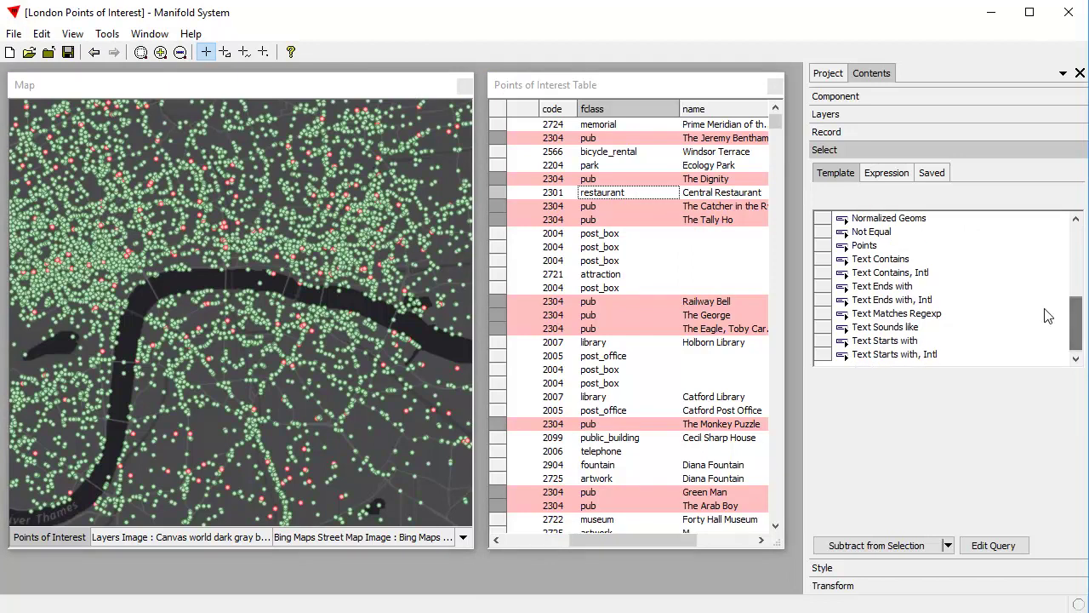
click(872, 259)
double_click(900, 402)
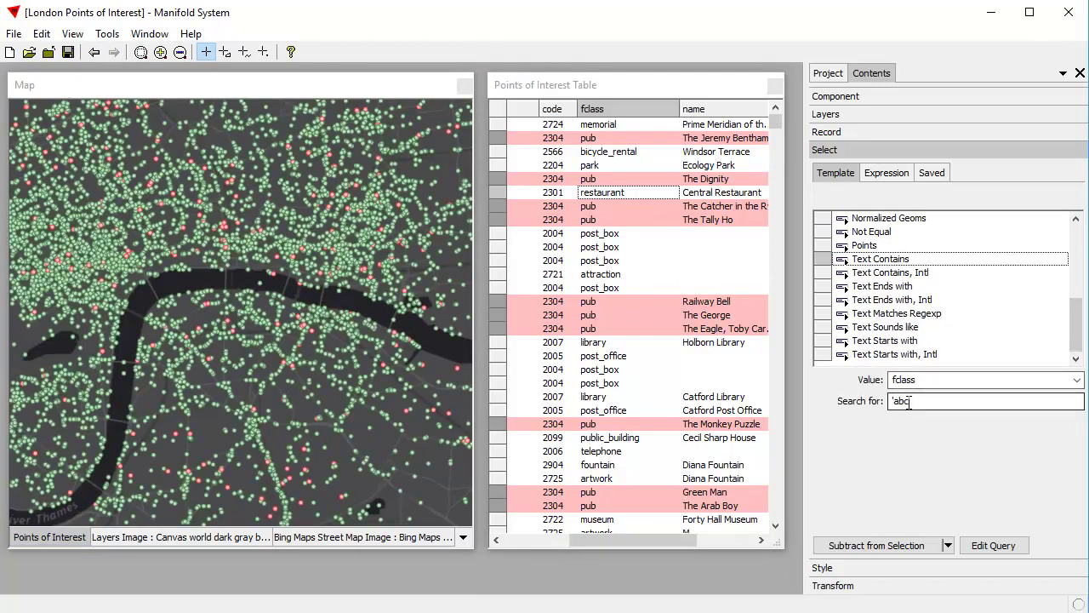
text(restaurant)
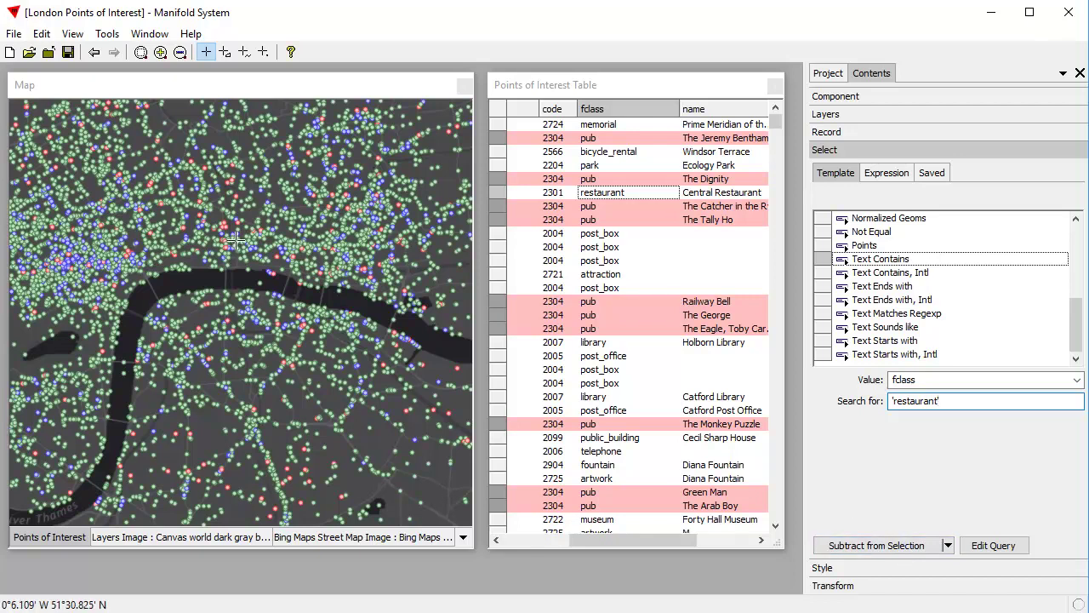
Step: Add the points matching 'restaurant' to the current selection
click(948, 546)
click(903, 585)
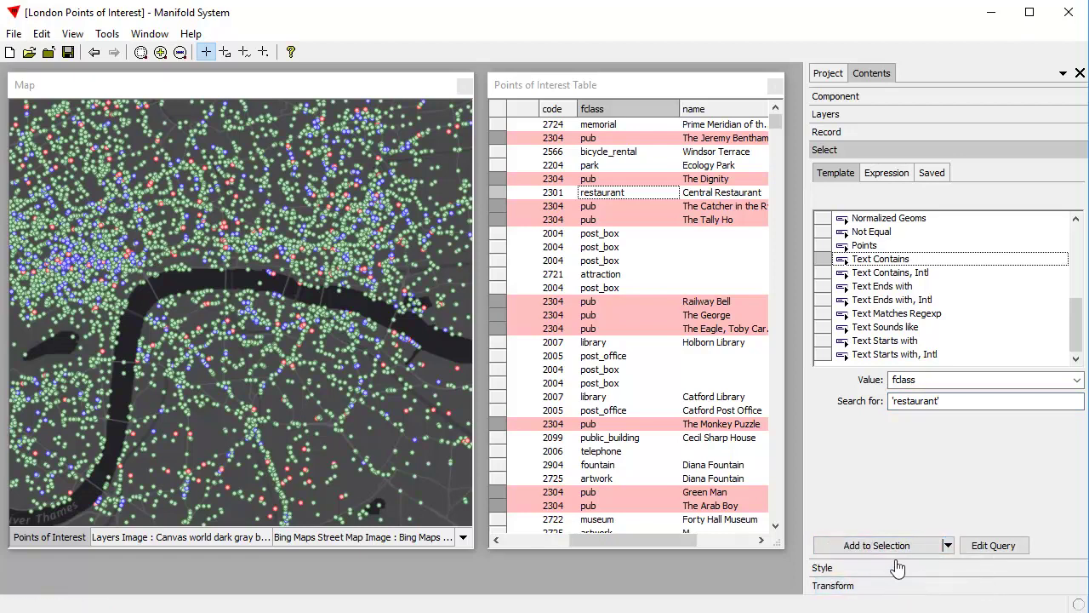
click(906, 549)
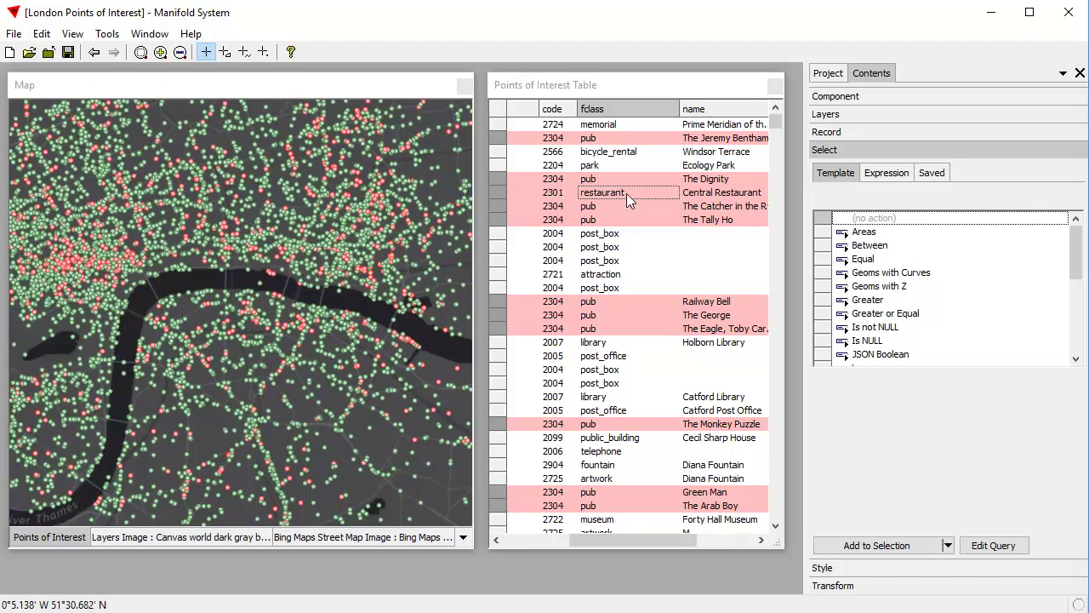
Step: Filter the Points of Interest Table to selected records only and check its first and last rows
click(73, 34)
mouse_move(126, 77)
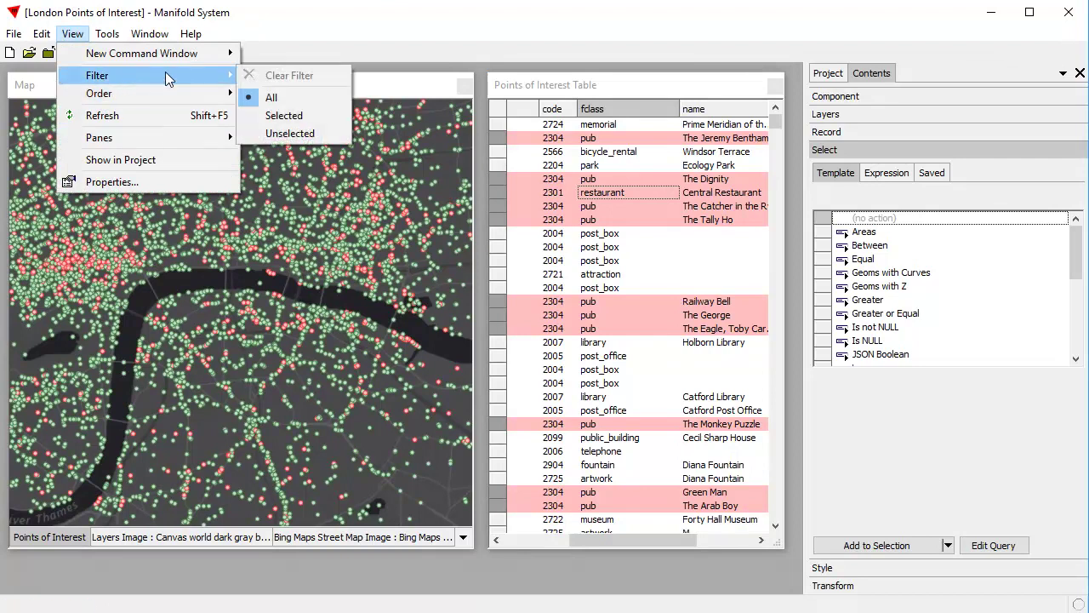
click(310, 119)
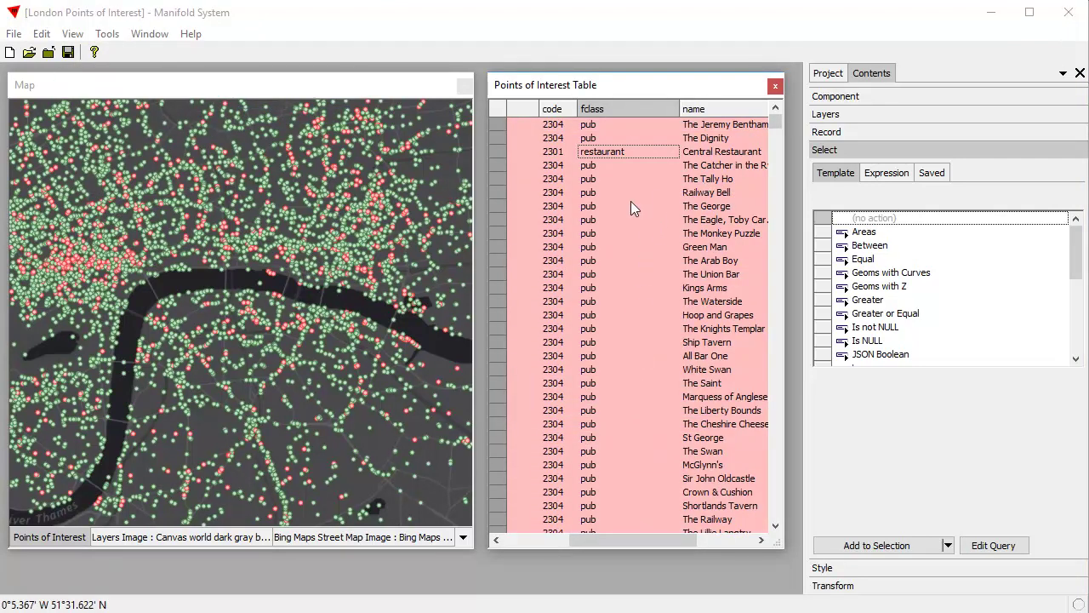
key(Up)
key(Up)
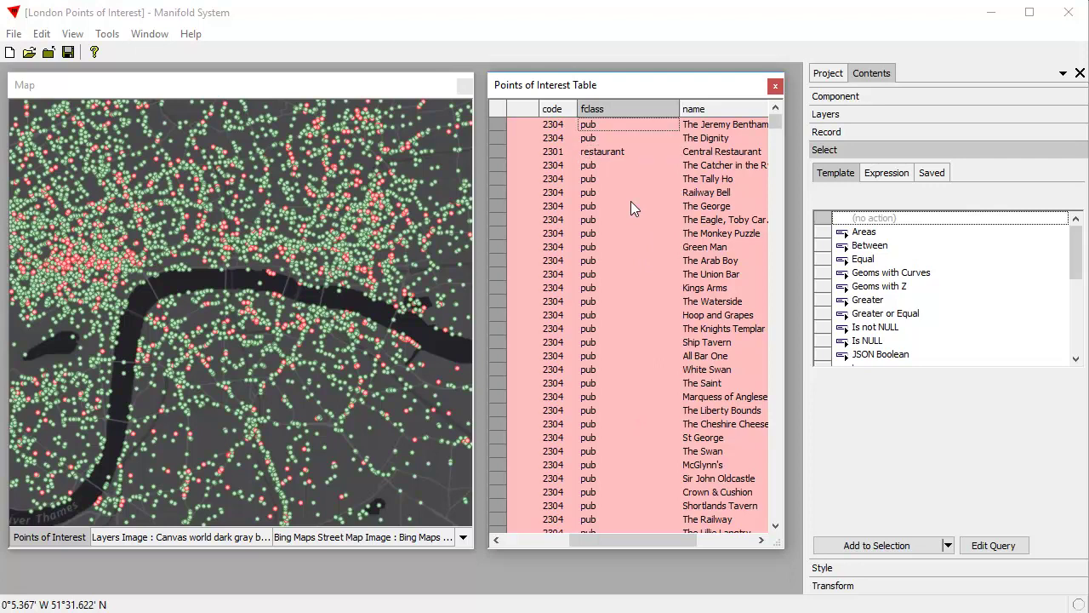
key(ctrl+End)
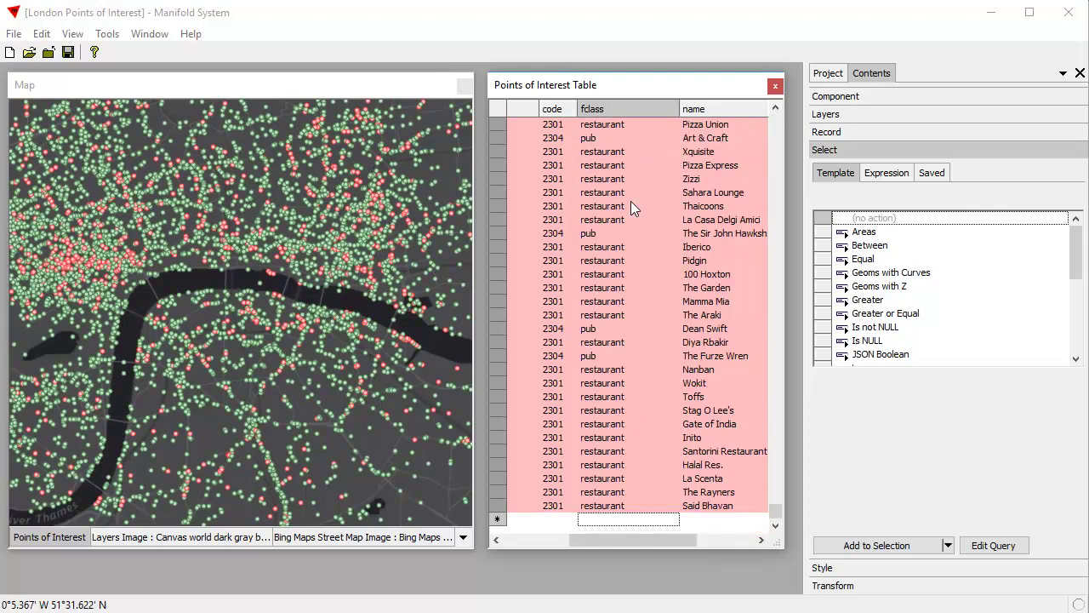
key(ctrl+Home)
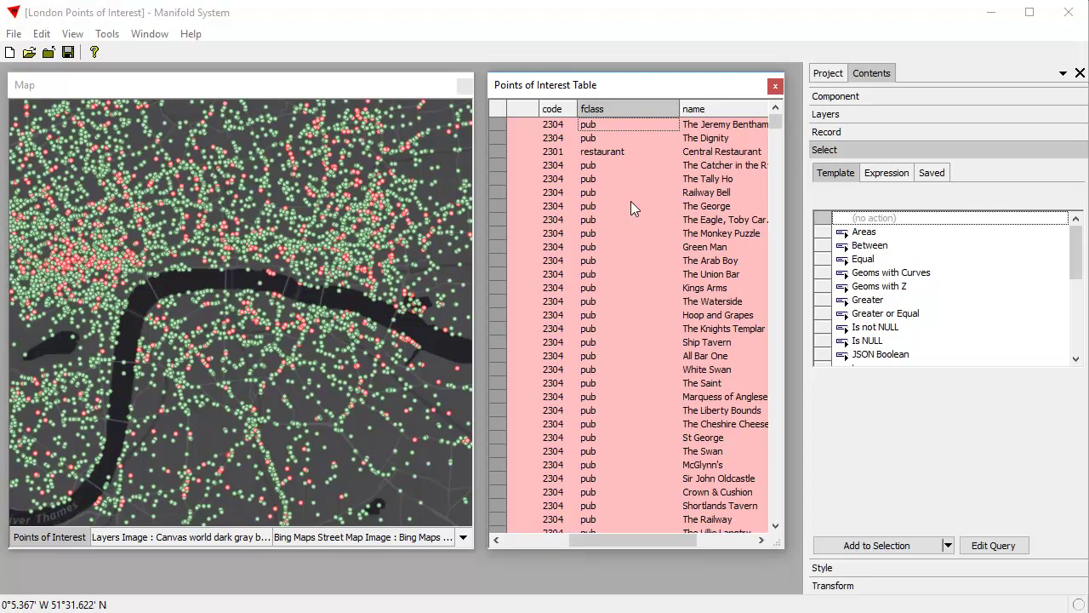
Step: Set the Points of Interest Table's filter back to All records
click(332, 85)
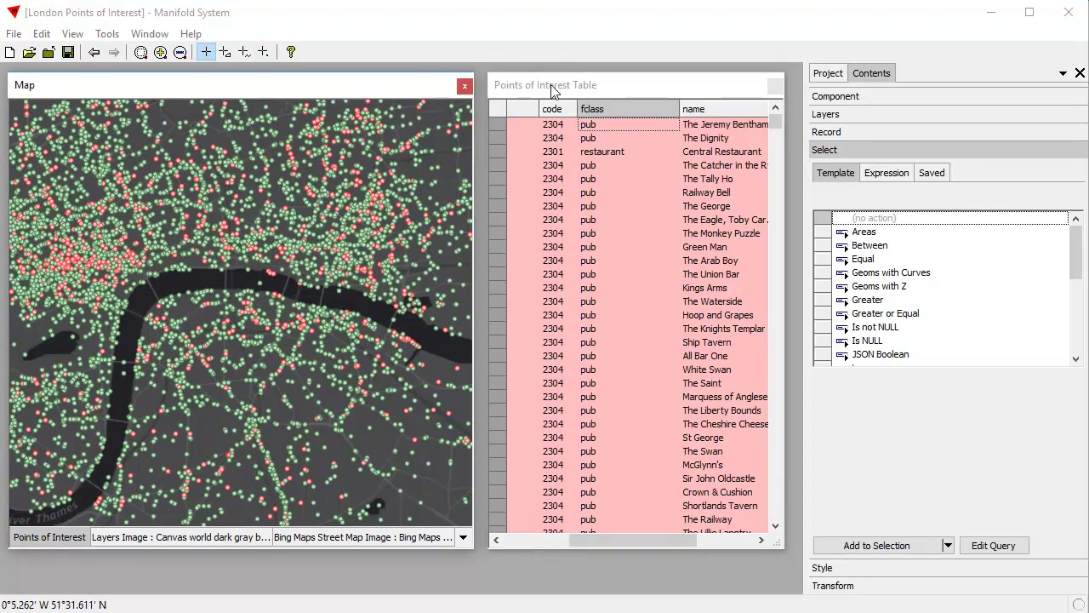
click(68, 35)
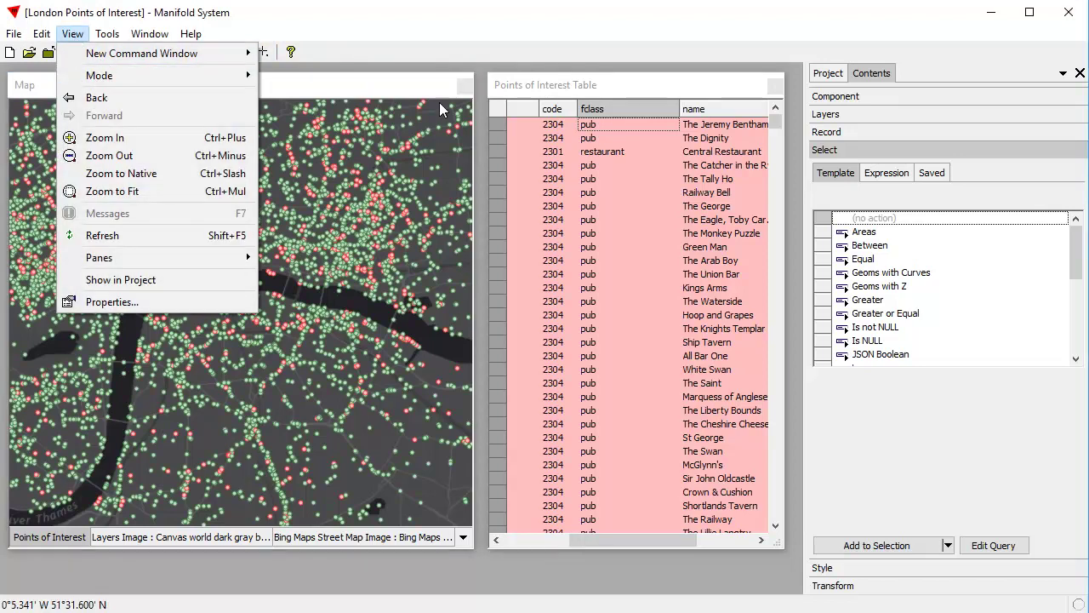
click(665, 91)
click(73, 33)
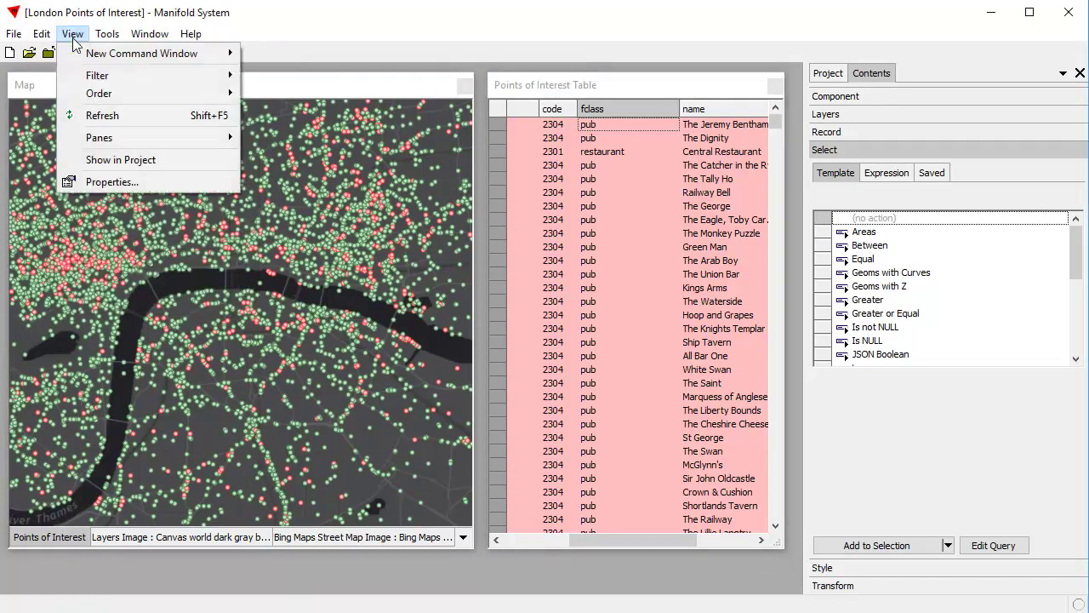
mouse_move(98, 75)
click(270, 97)
Step: Set up a Buffer transform on the Geom field of the map's Points of Interest layer with a distance of 100
click(273, 92)
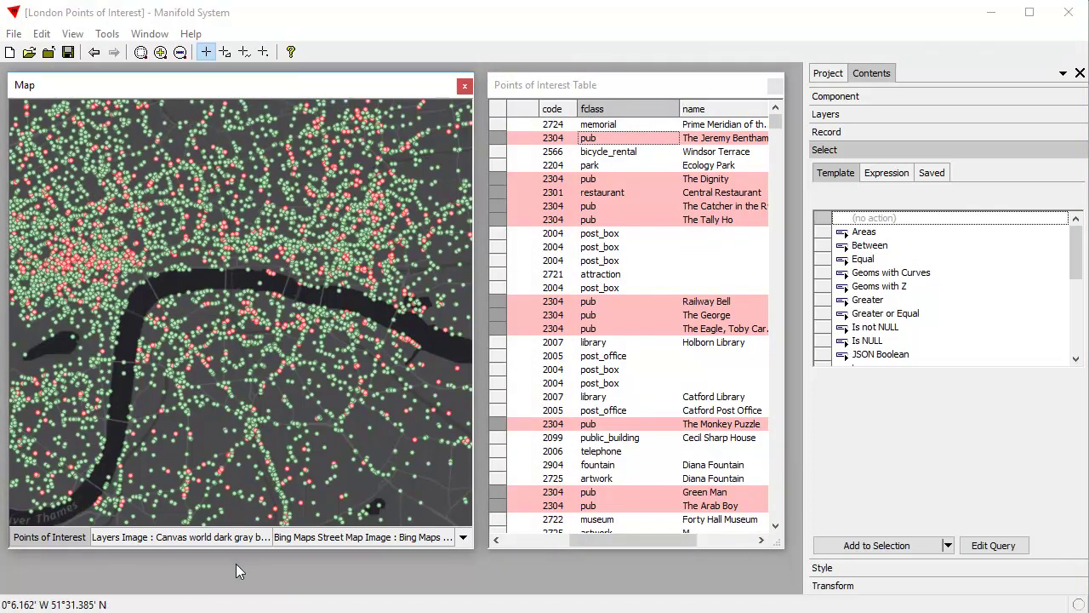
click(851, 587)
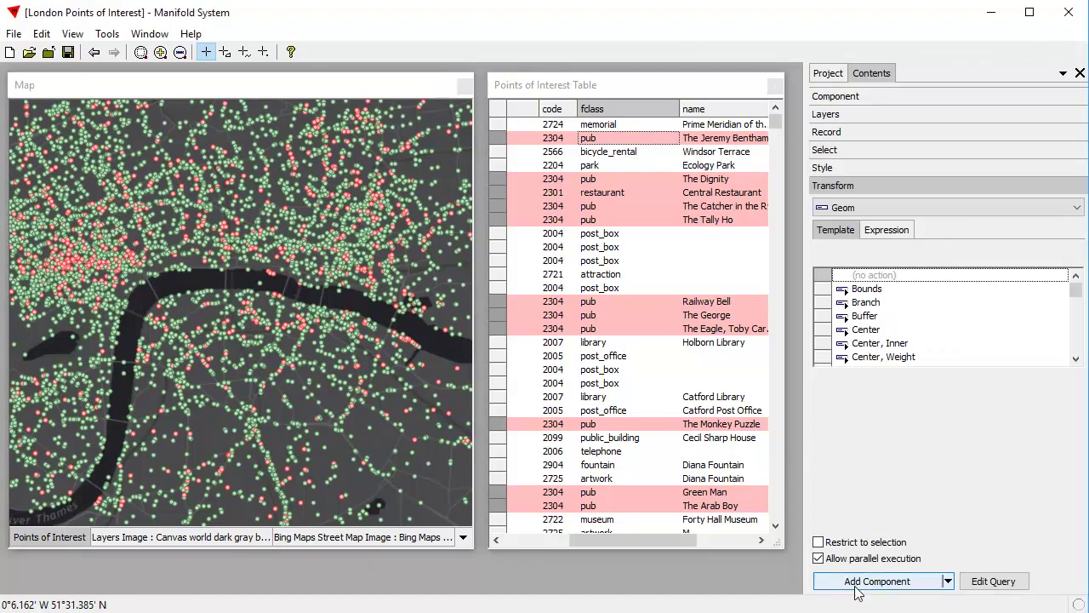
click(317, 86)
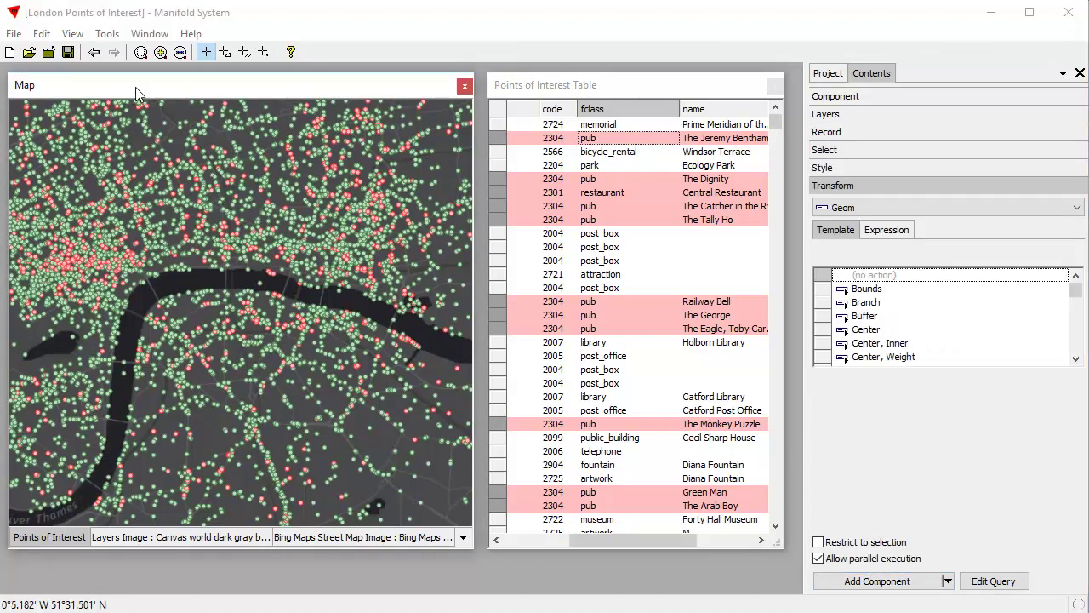
click(864, 316)
click(920, 403)
text(0)
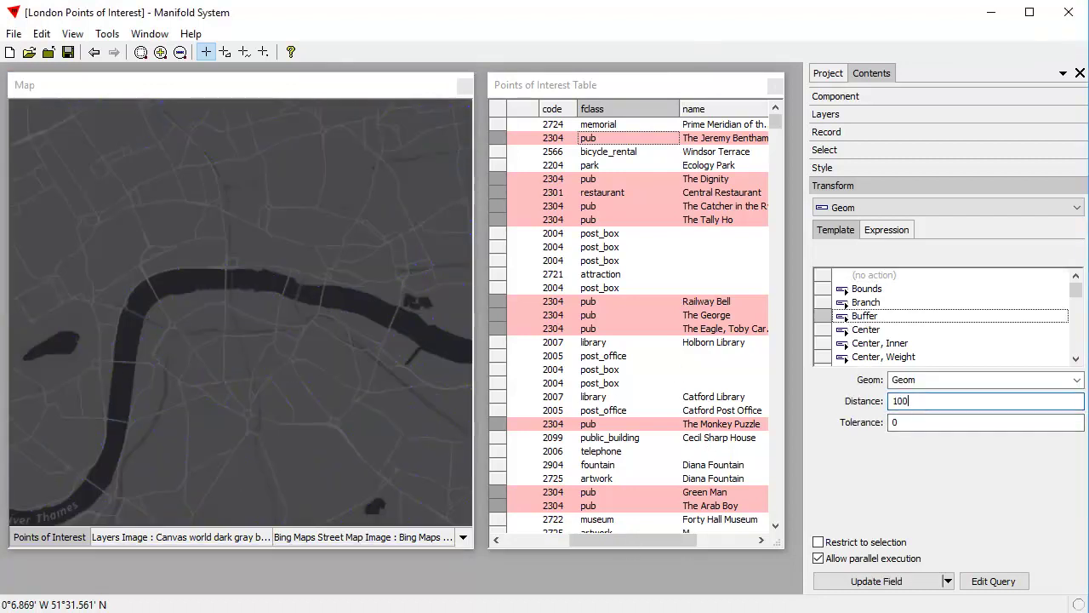
text(0)
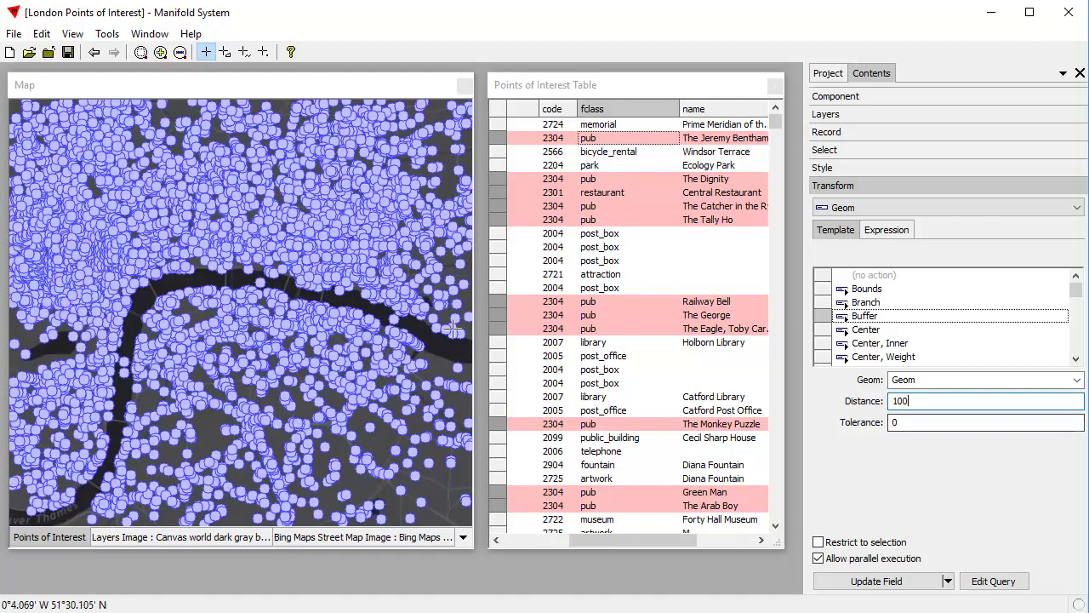
Step: Restrict the buffer transform to the selection and create its result as a new component
click(820, 542)
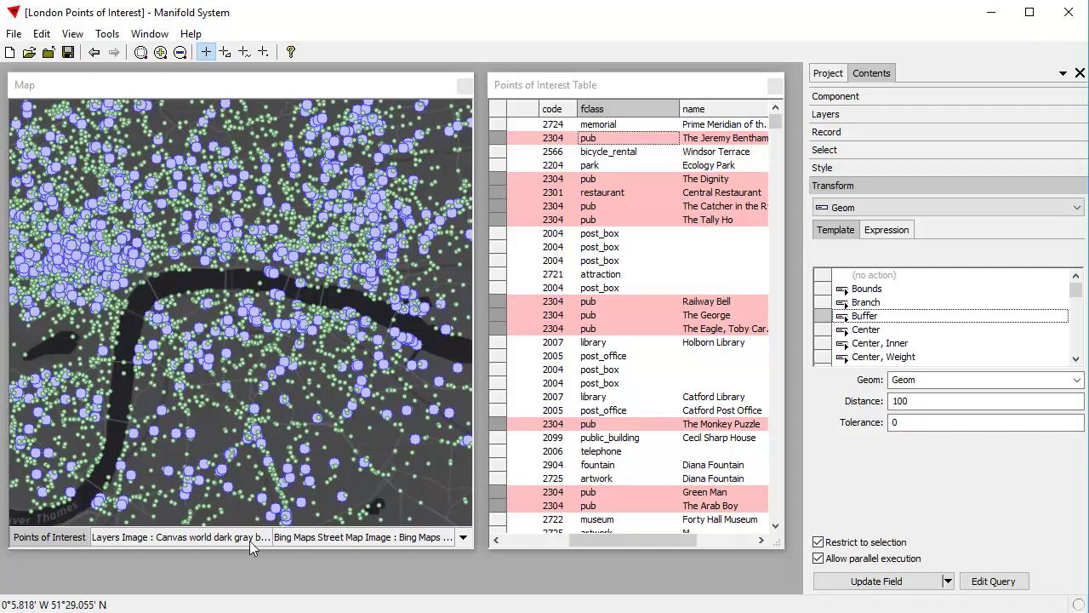
click(947, 580)
click(885, 611)
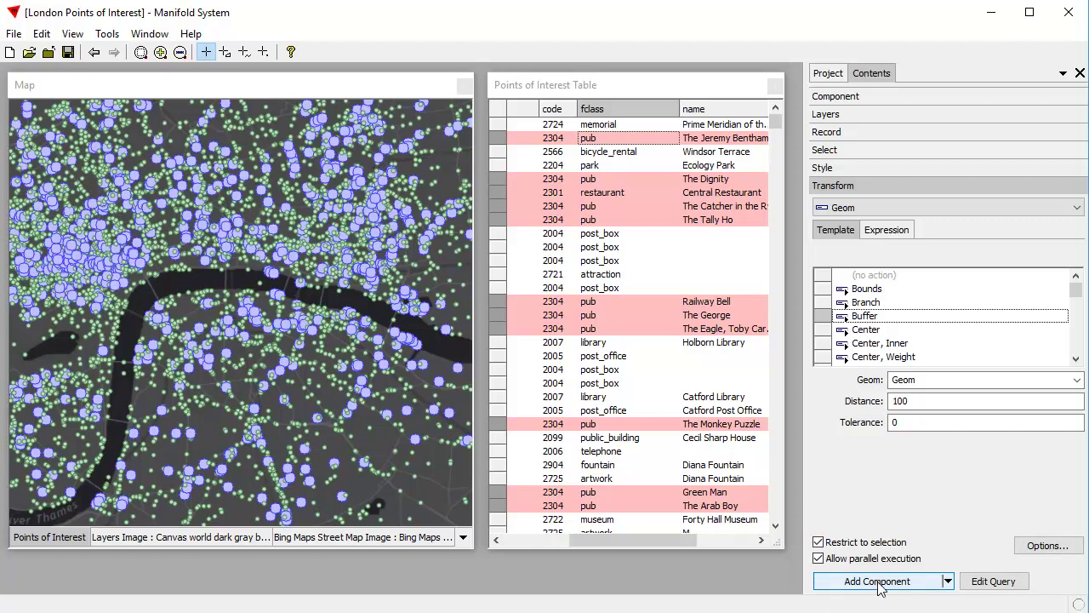
click(880, 585)
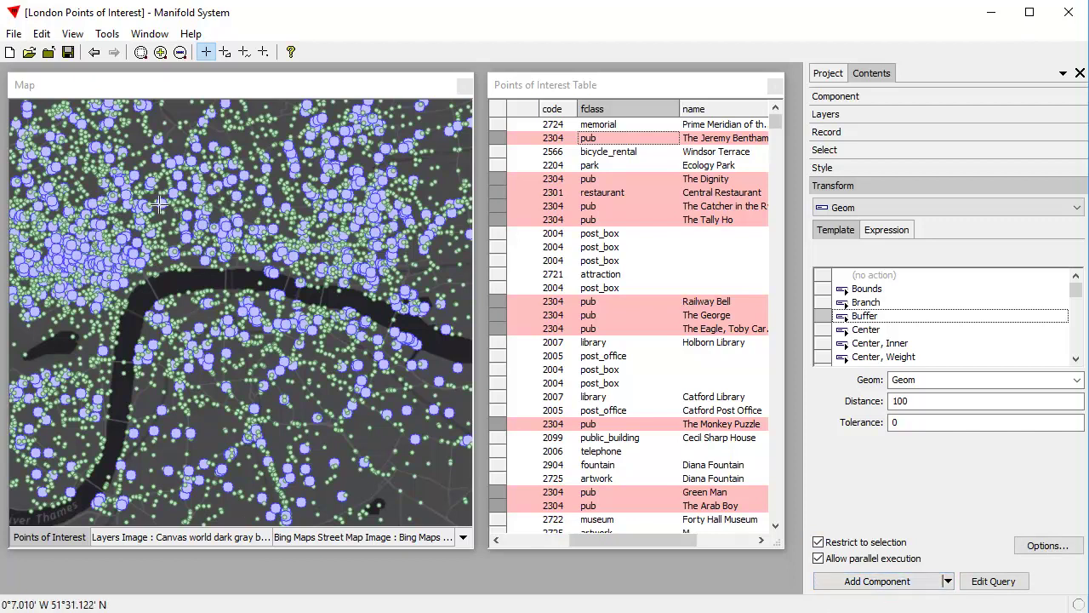
click(911, 585)
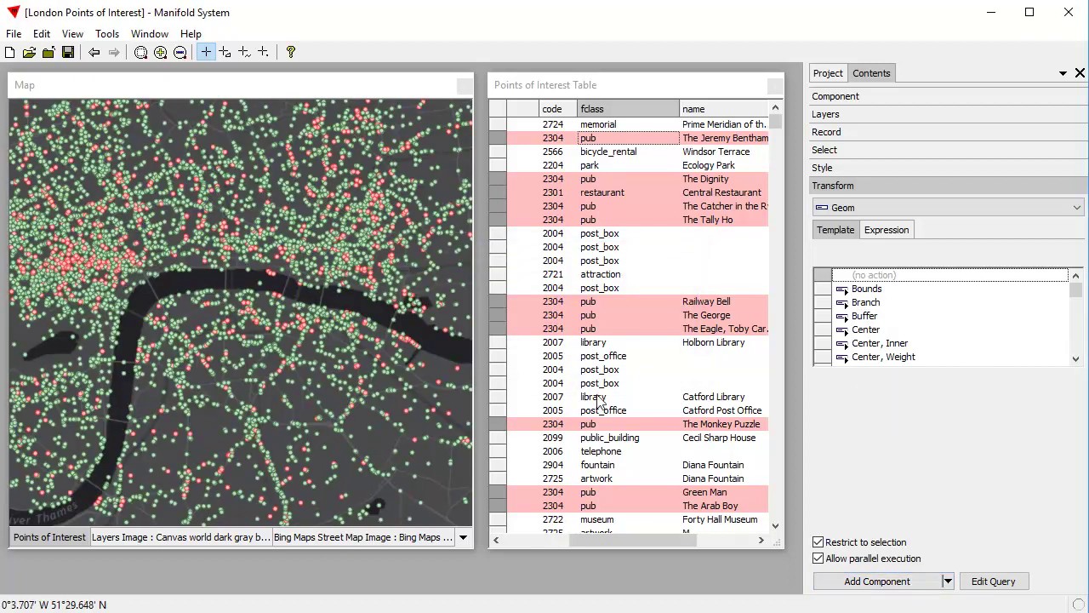
Step: Rename the Points of Interest Table Buffer Drawing in the project to Pubs
click(827, 75)
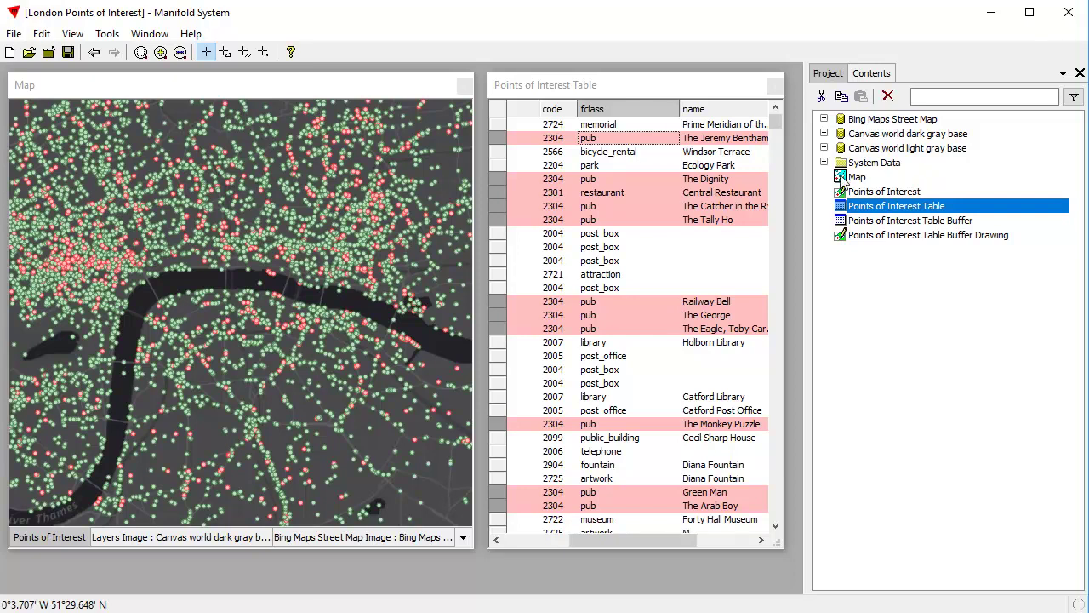
click(887, 224)
click(878, 239)
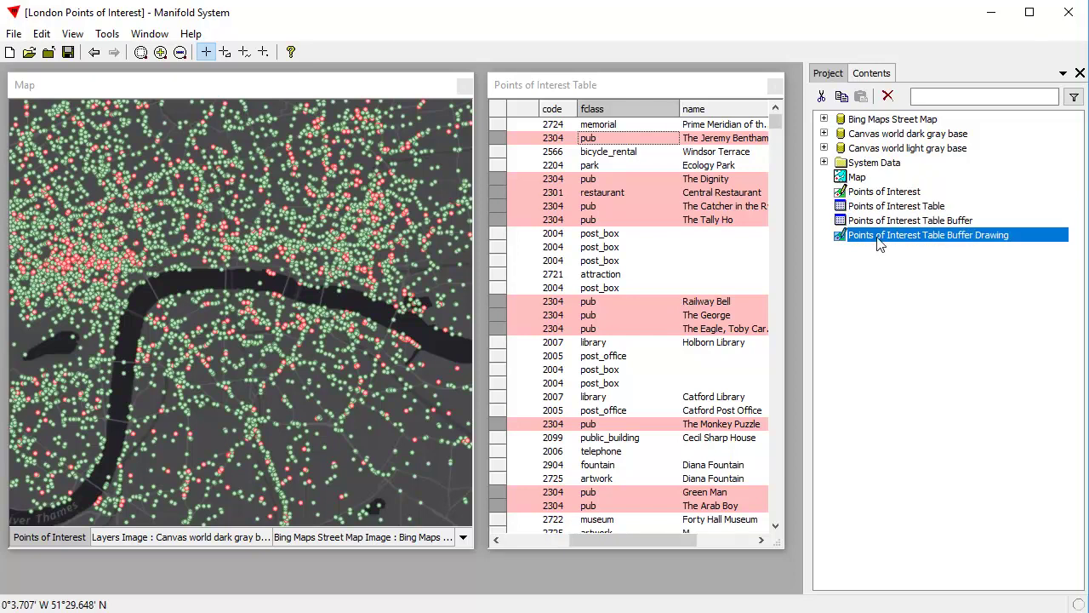
click(880, 225)
click(886, 238)
right_click(909, 242)
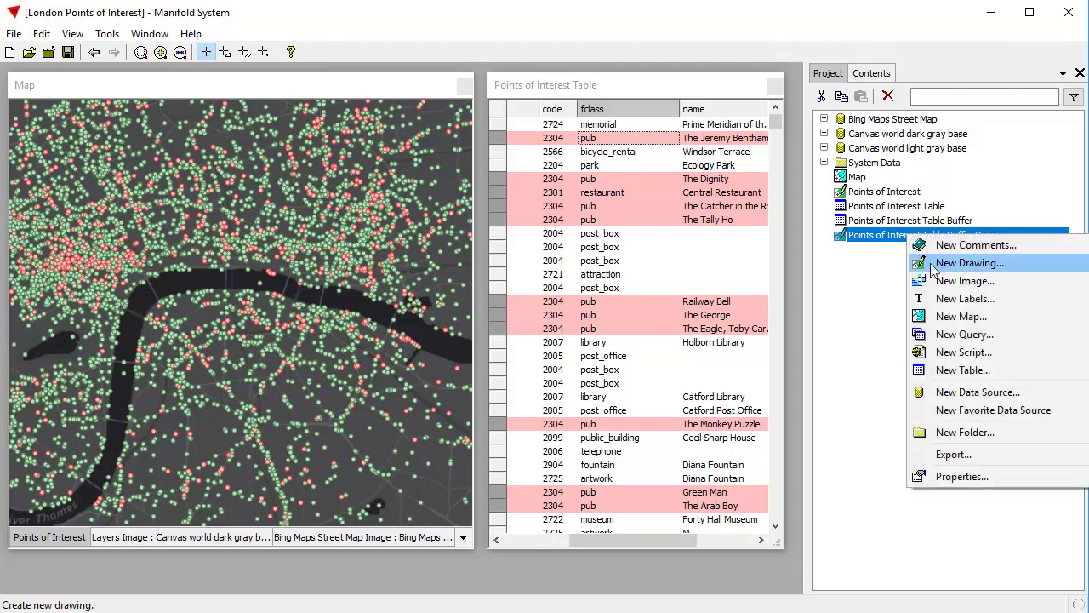
click(880, 238)
click(881, 242)
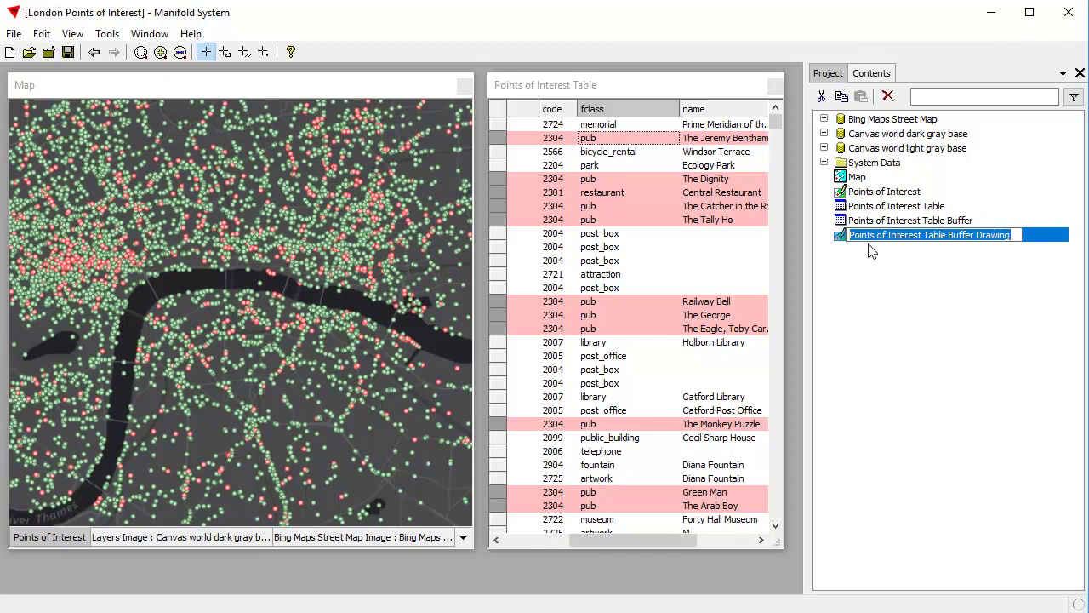
text(Pubs)
key(Return)
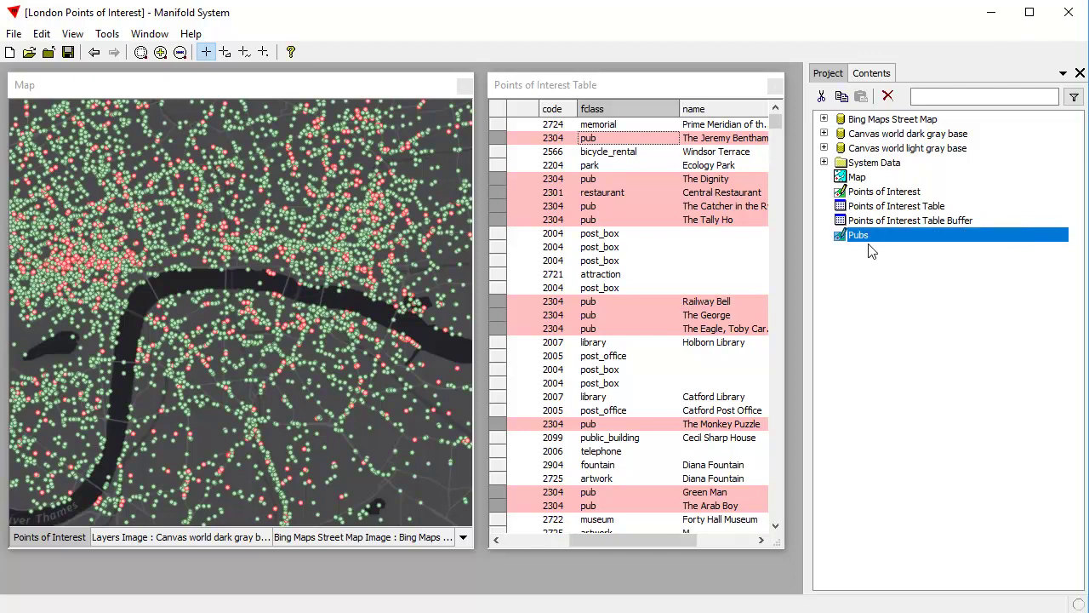
Step: Add the Pubs drawing to the map as a layer and set its area fill colour to gold
mouse_move(904, 242)
mouse_down()
mouse_move(802, 233)
mouse_move(154, 346)
mouse_move(147, 336)
mouse_up()
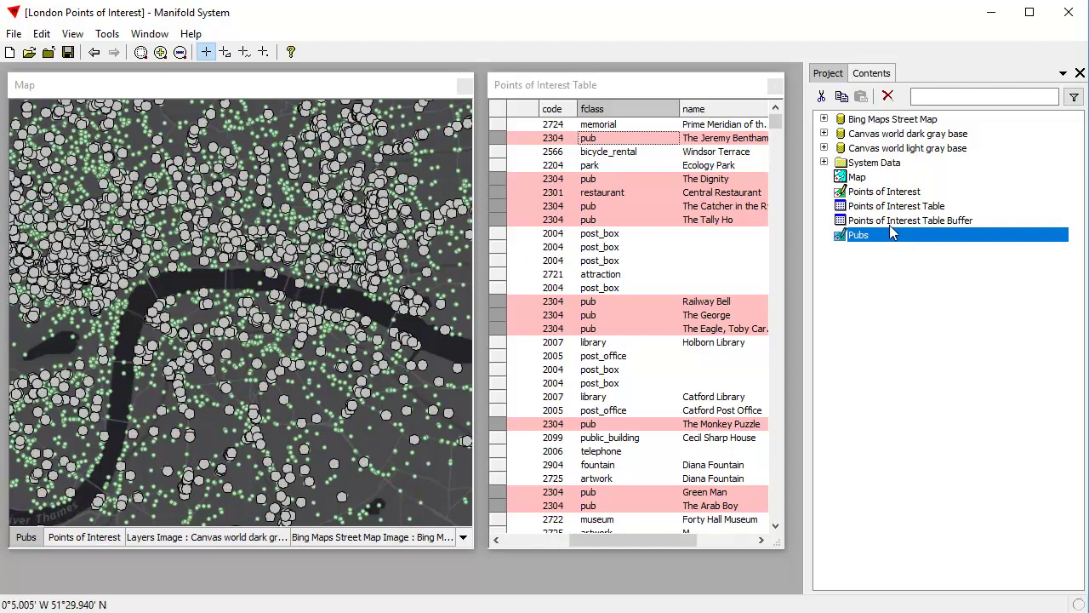
click(861, 74)
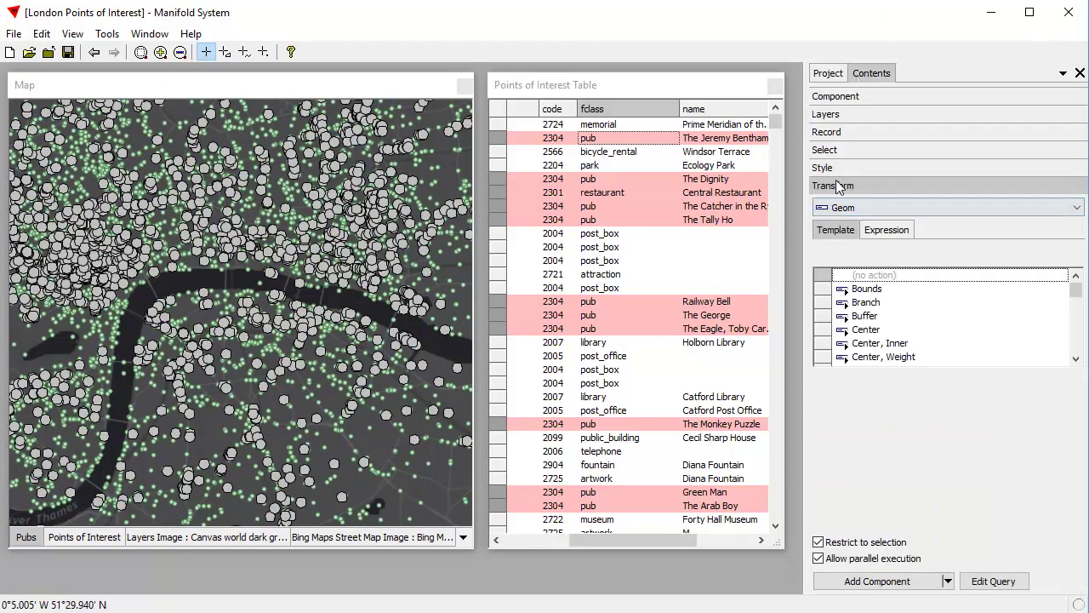
click(827, 170)
click(888, 197)
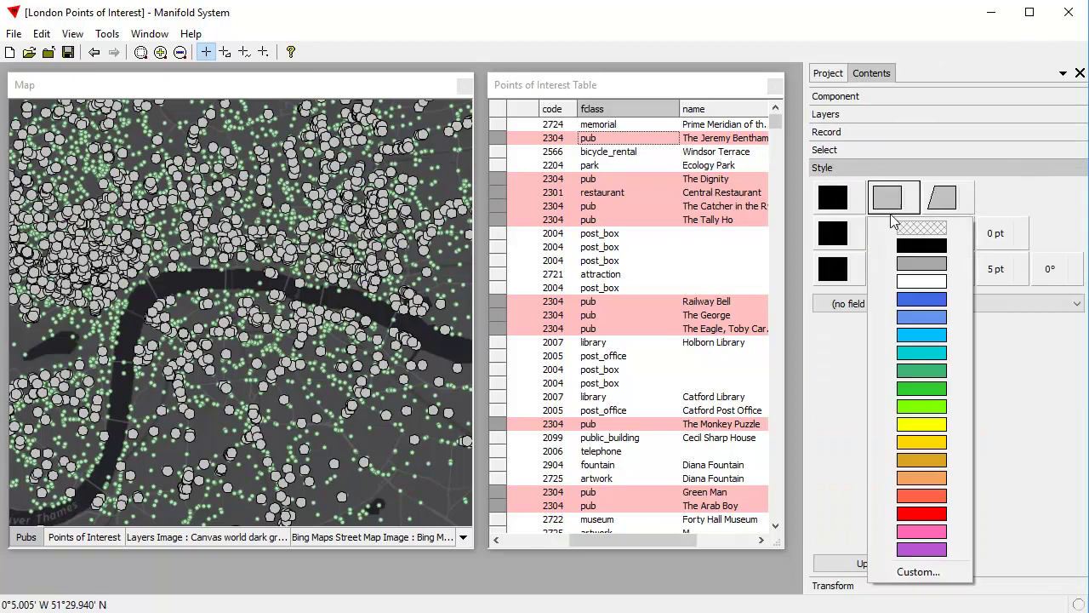
click(935, 442)
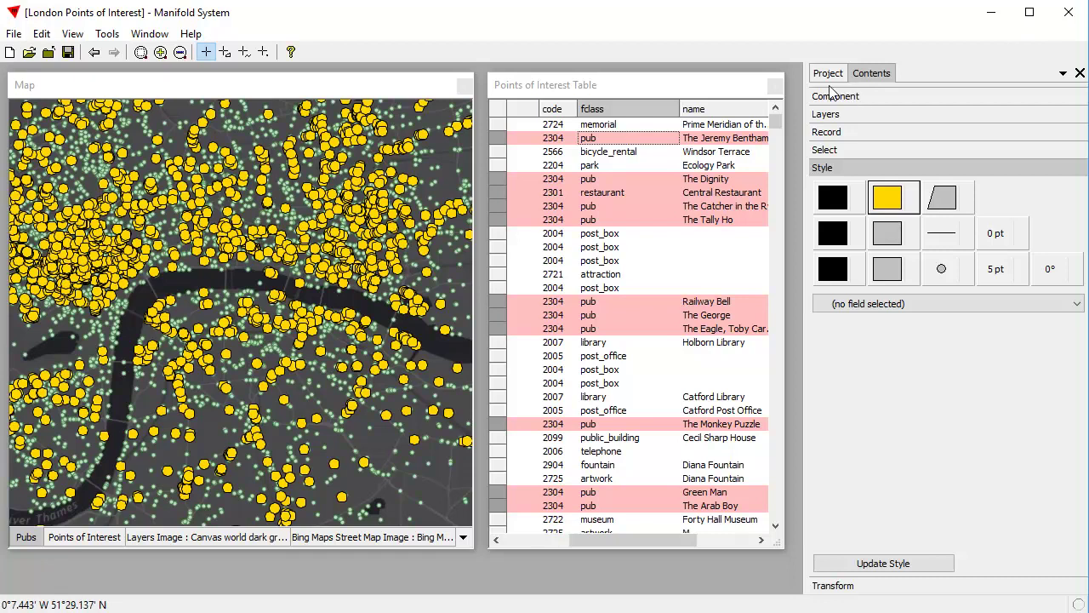
Step: Try 30% opacity on the map's Pubs layer, and settle on 40%
click(842, 119)
click(1029, 154)
double_click(1039, 156)
text(30)
key(Return)
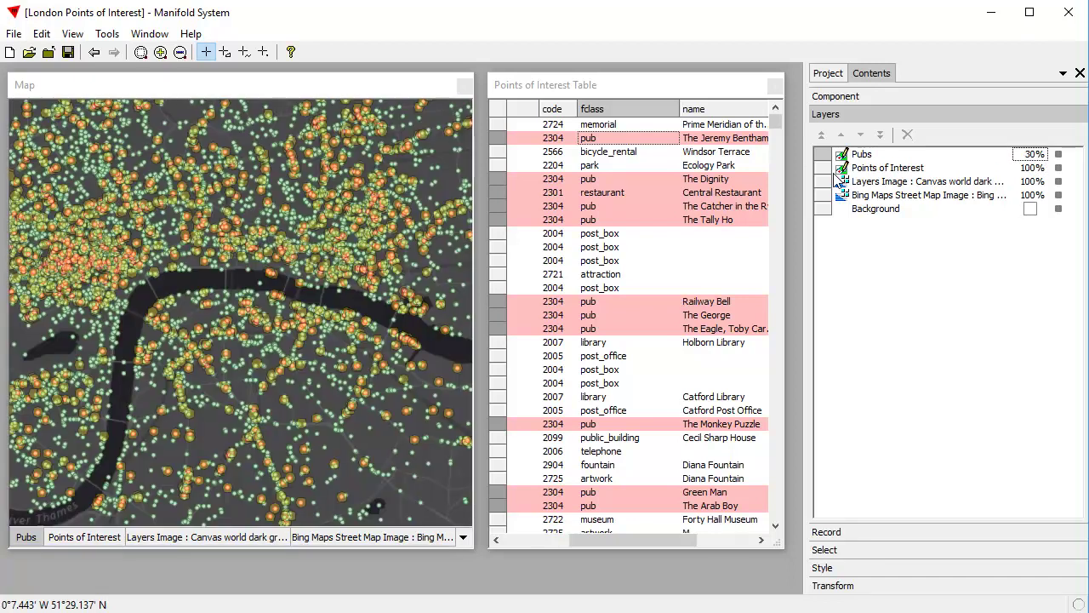
click(1034, 157)
key(Return)
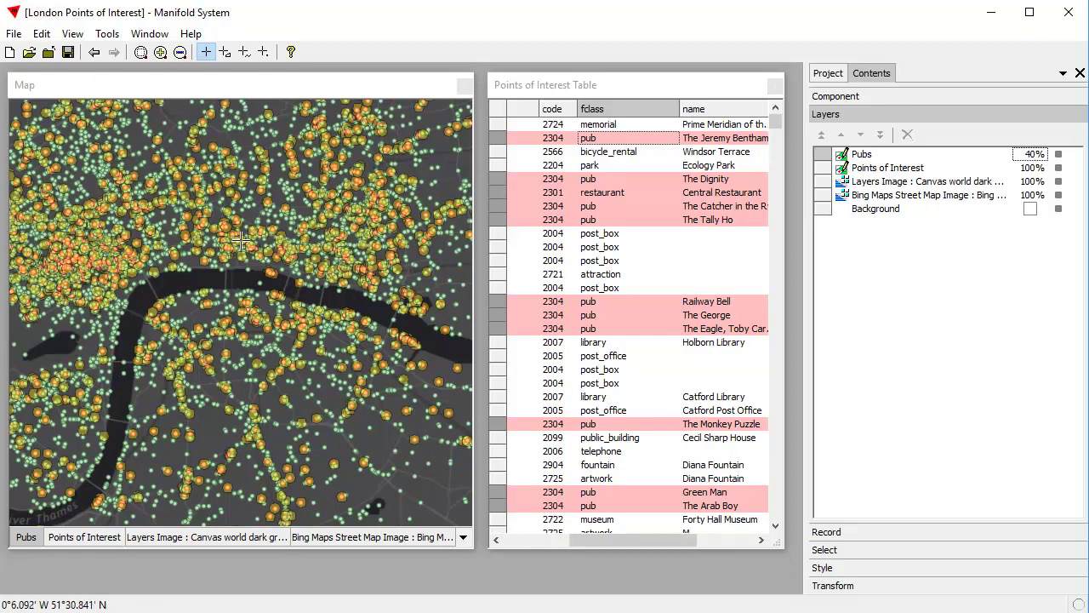
Step: Examine the translucent Pubs buffers up close along the Thames and around Tower Bridge
scroll(410, 351, up, 3)
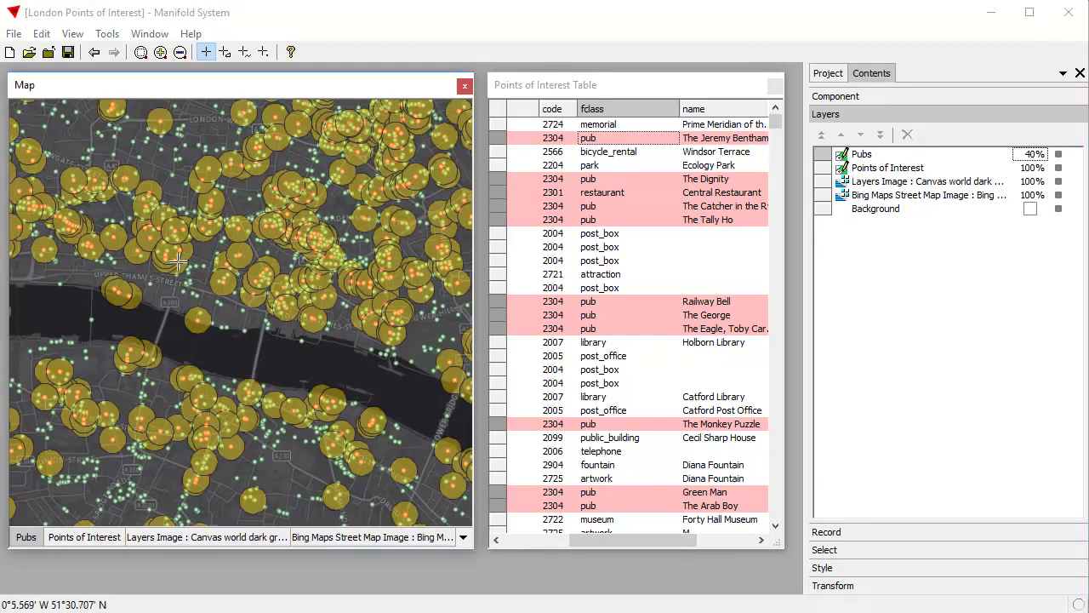
scroll(449, 460, up, 2)
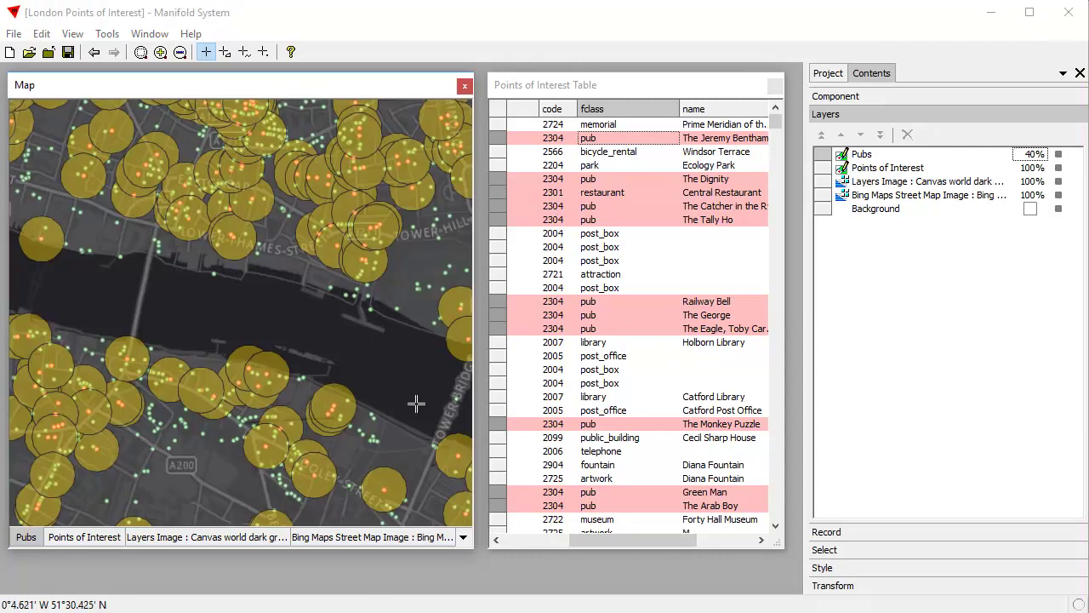
drag(160, 222, 448, 470)
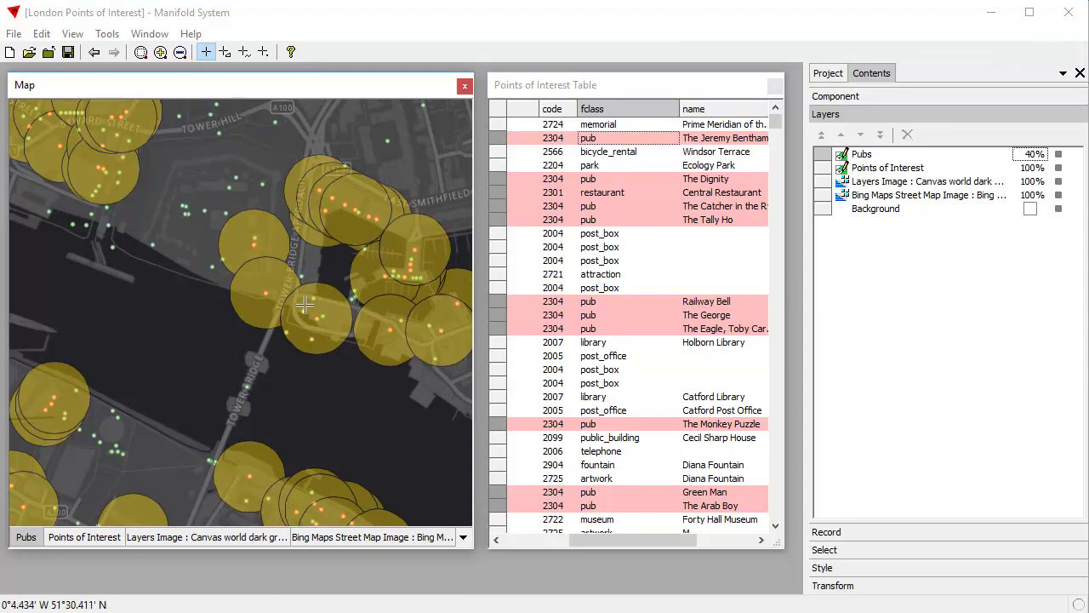
scroll(132, 311, down, 1)
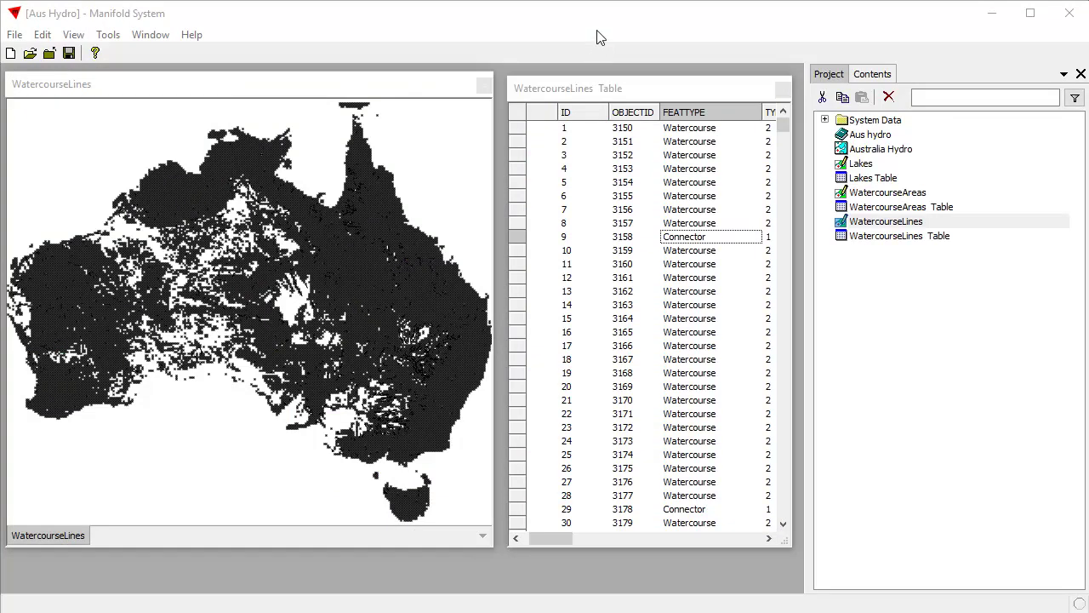
Step: Examine the line detail in the Aus Hydro project's WatercourseLines drawing, and return to the full view of Australia
click(355, 85)
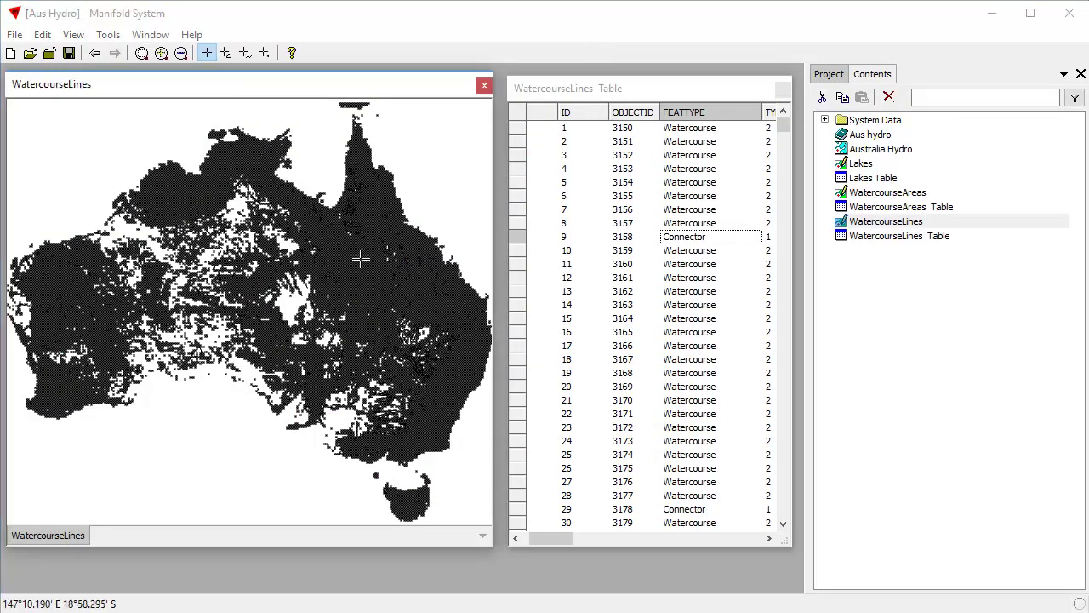
scroll(375, 277, up, 3)
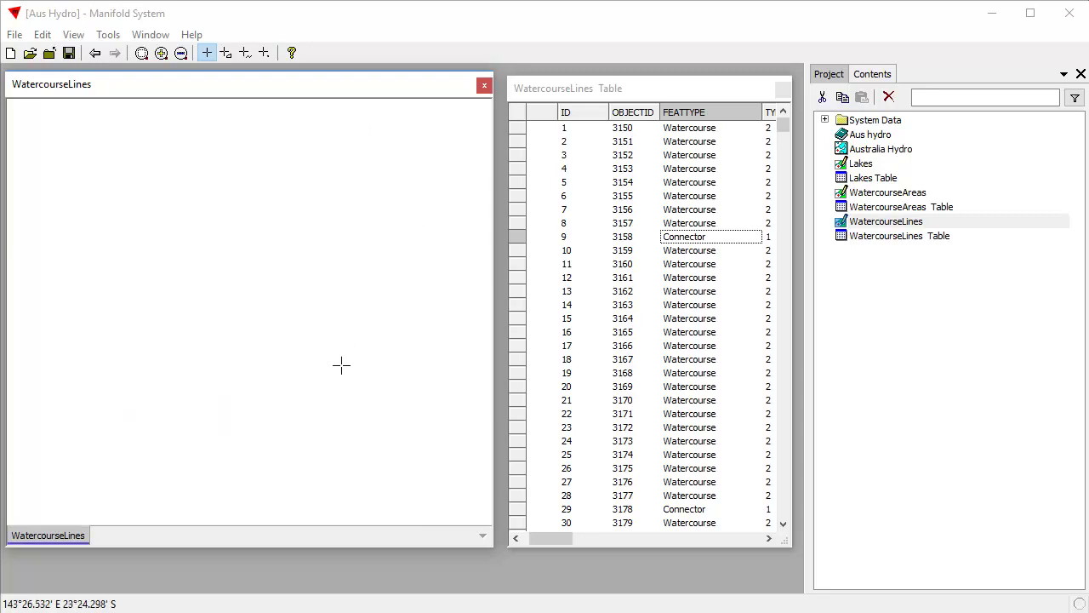
scroll(292, 328, up, 2)
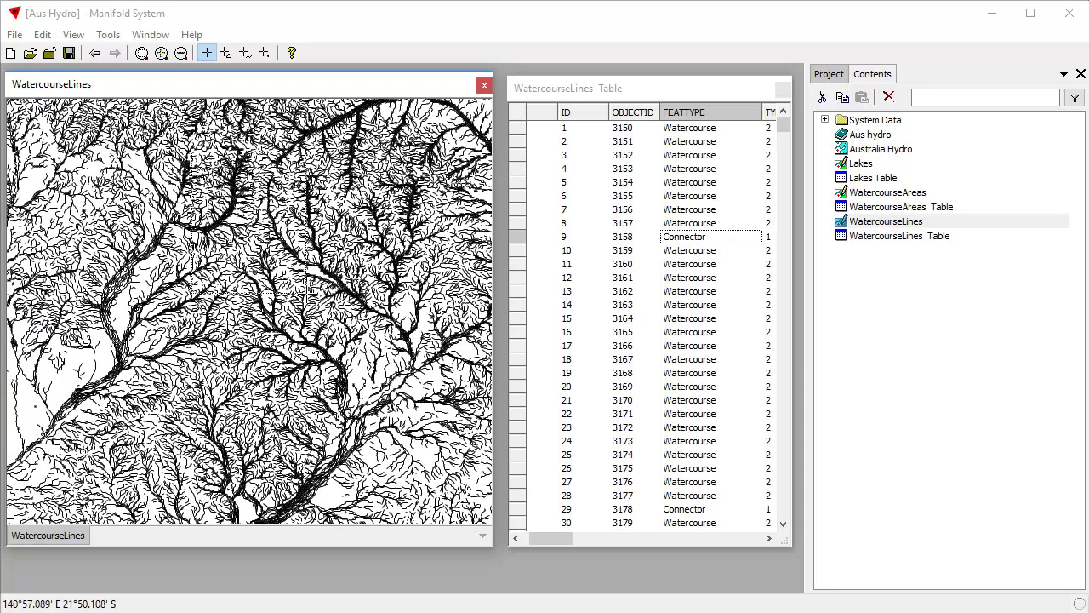
scroll(306, 294, up, 2)
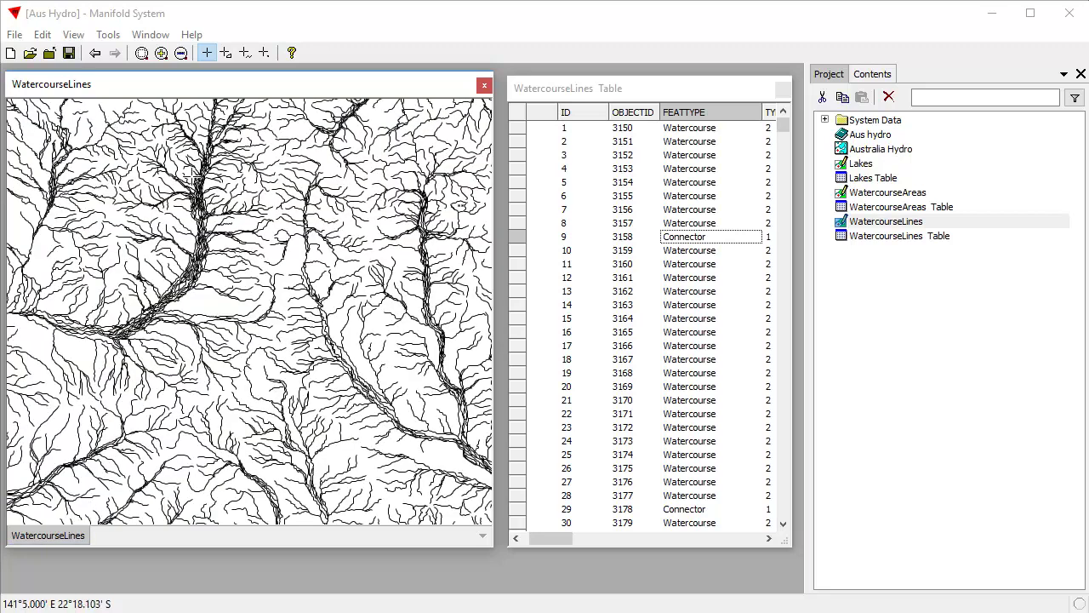
click(95, 53)
click(94, 52)
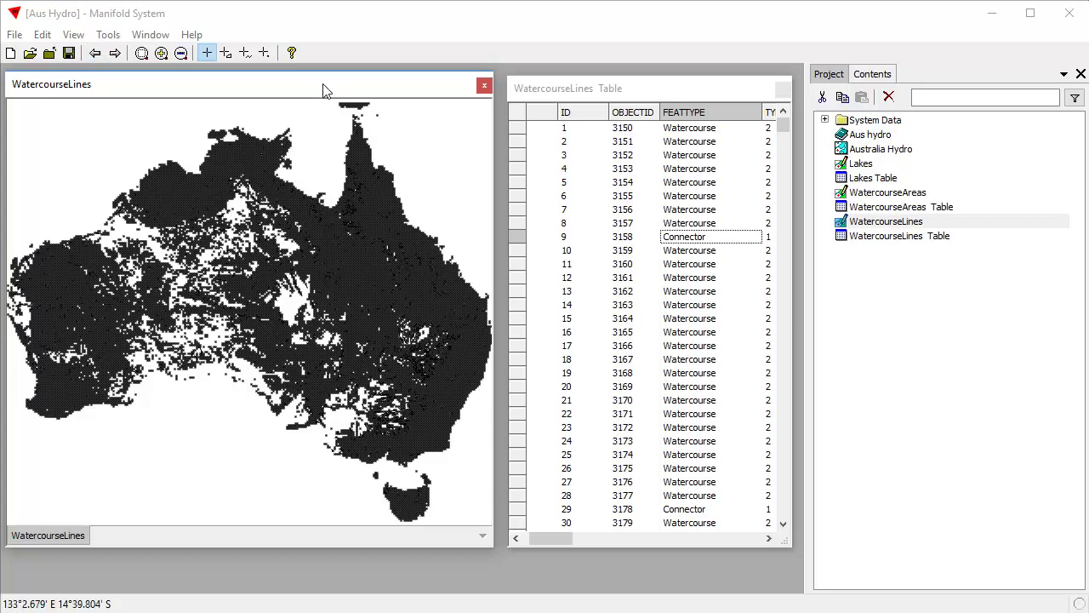
Step: Replace the WatercourseLines selection with records whose FEATTYPE contains the text 'Connector', using the value copied from the table
right_click(694, 242)
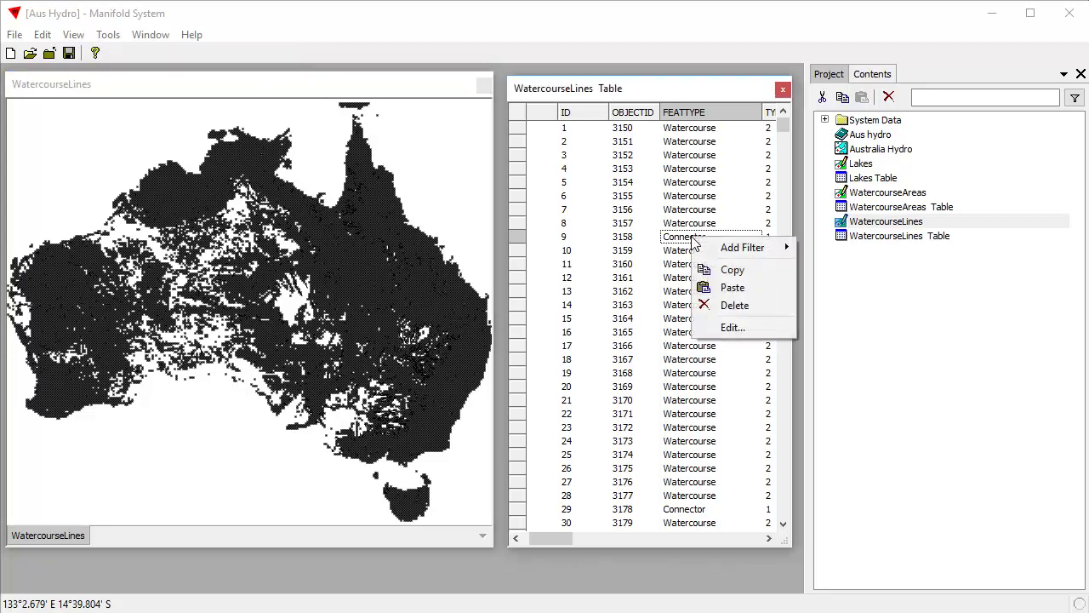
click(733, 270)
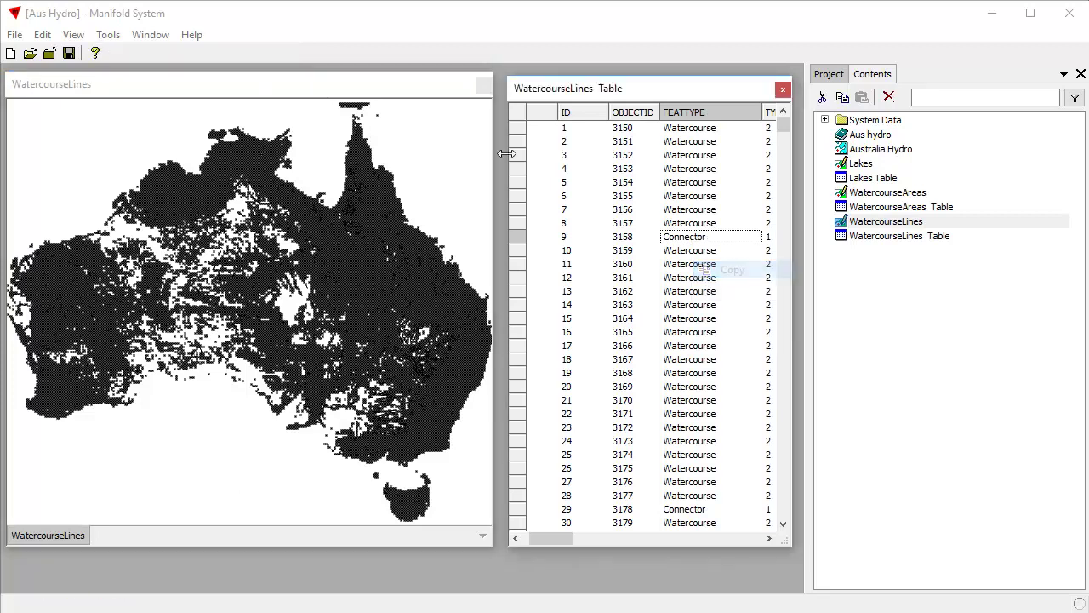
click(434, 94)
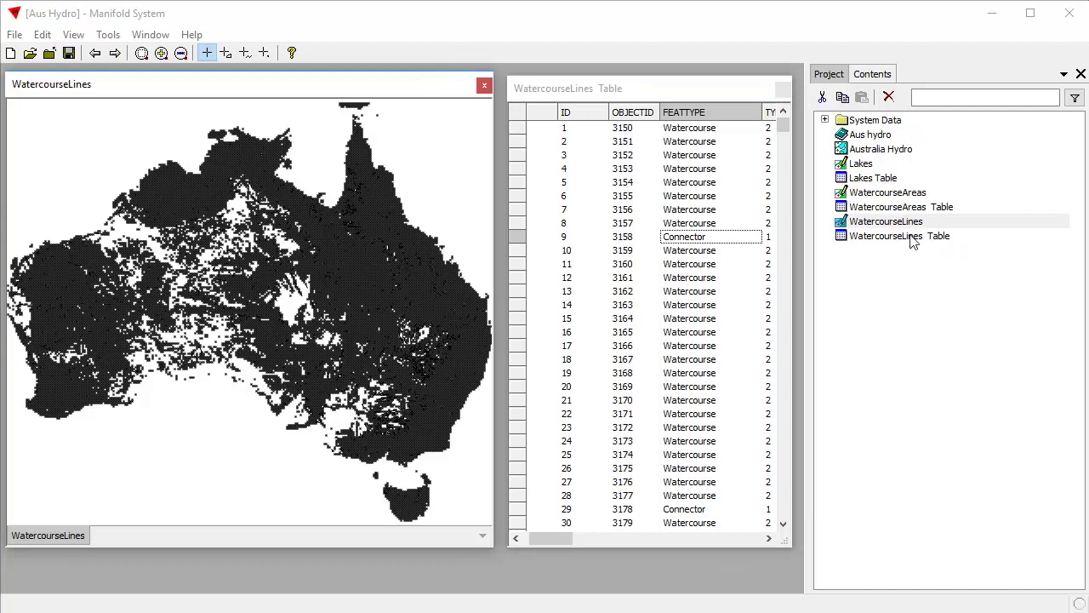
click(877, 75)
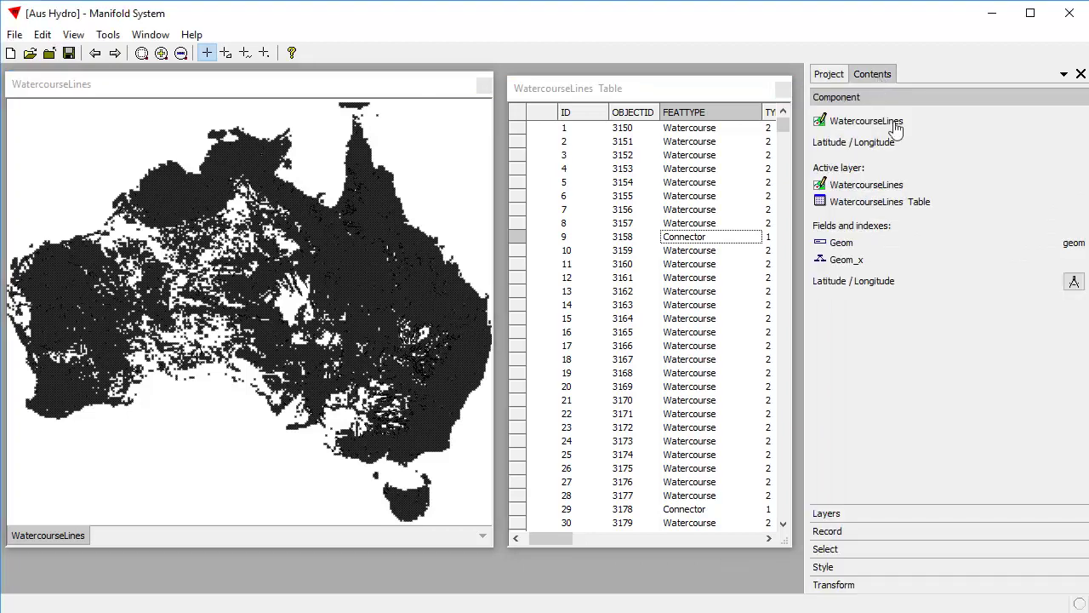
click(837, 547)
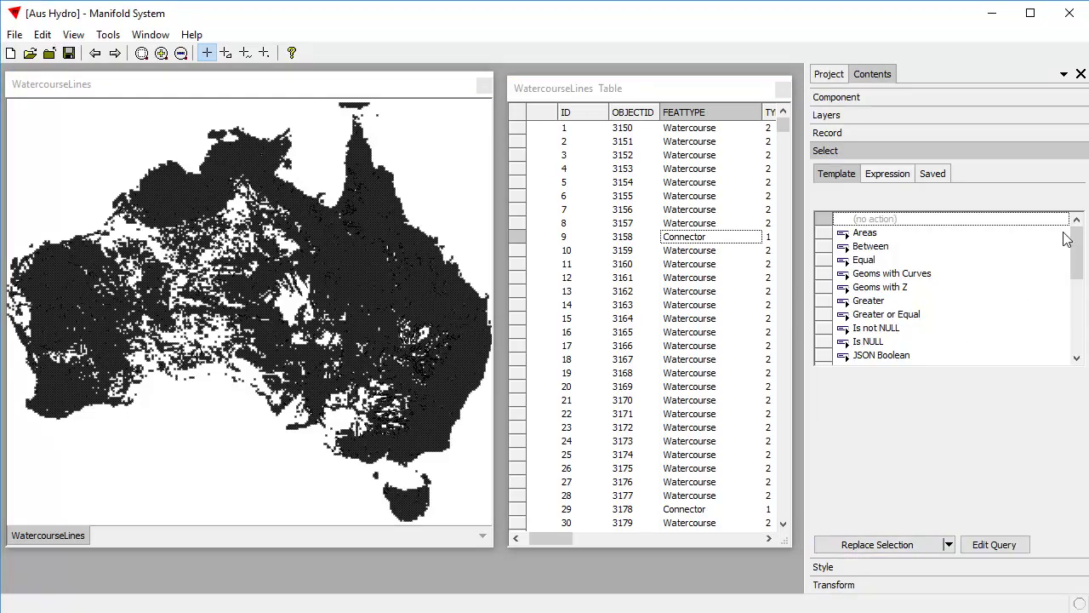
scroll(1073, 255, down, 5)
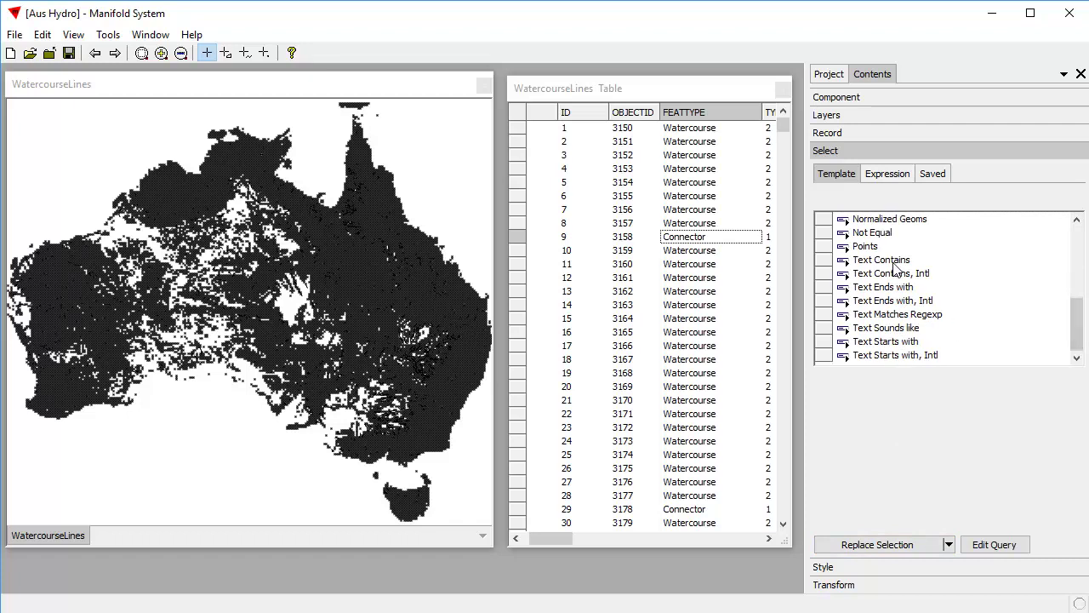
click(893, 262)
double_click(902, 401)
key(BackSpace)
text('Connector')
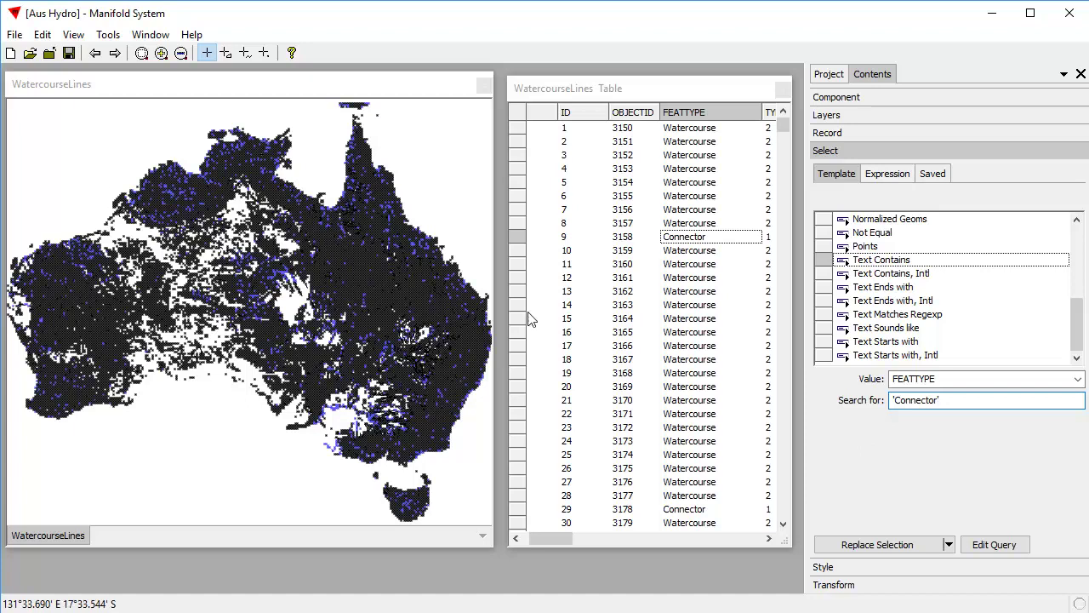
click(882, 547)
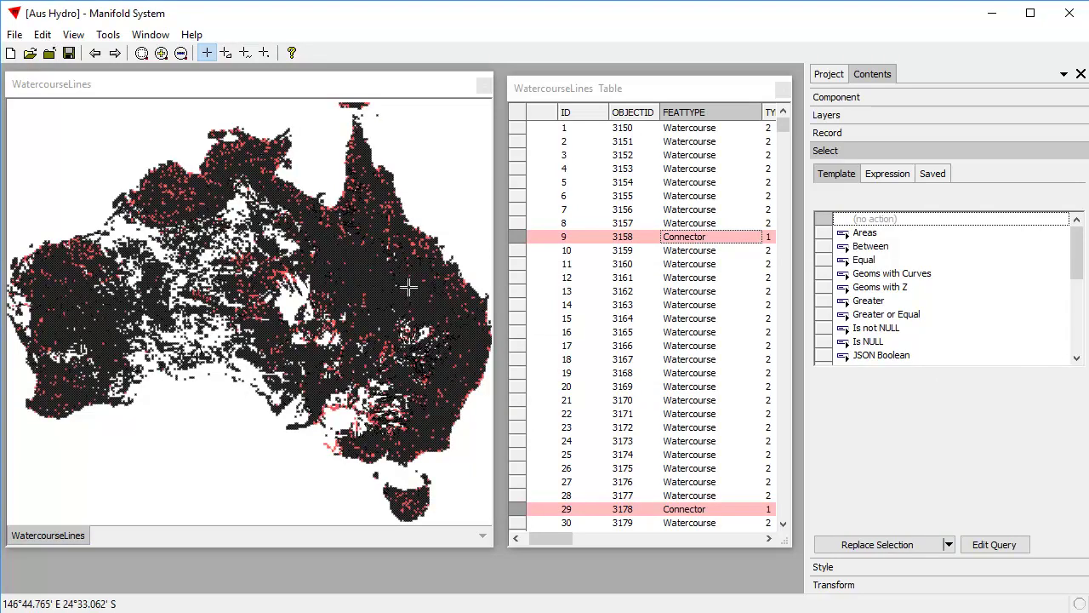
Step: Invert the selection in the WatercourseLines drawing, and invert it back to the Connector lines
click(406, 91)
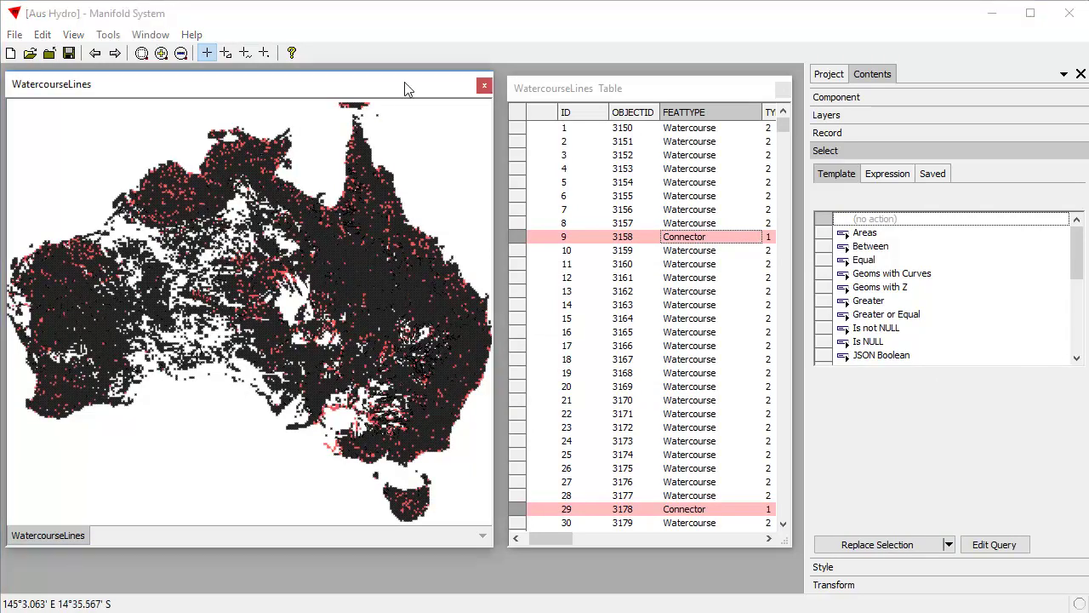
click(42, 35)
click(88, 166)
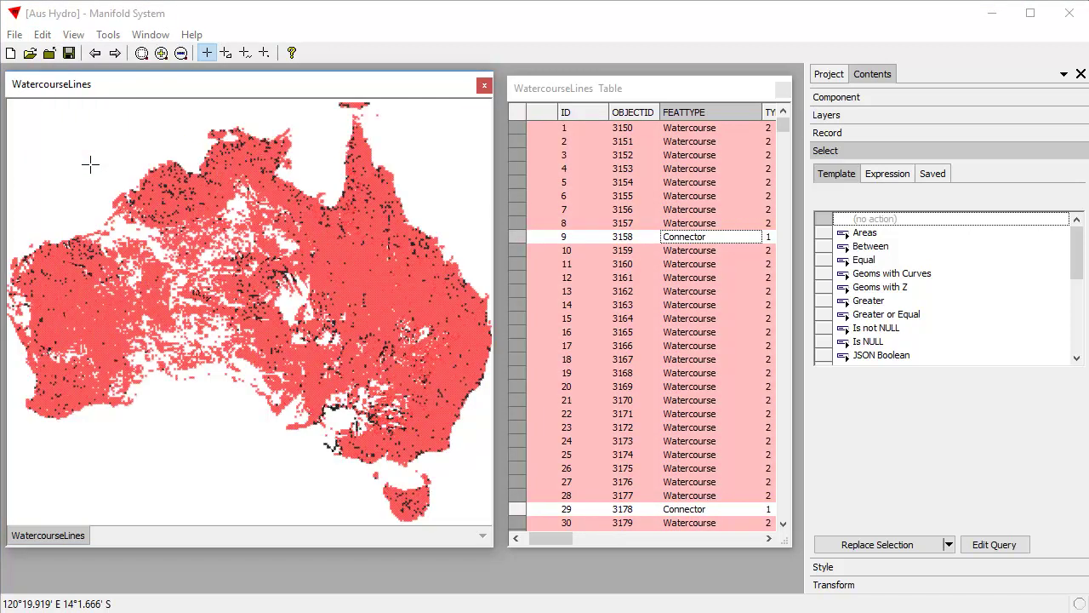
click(43, 34)
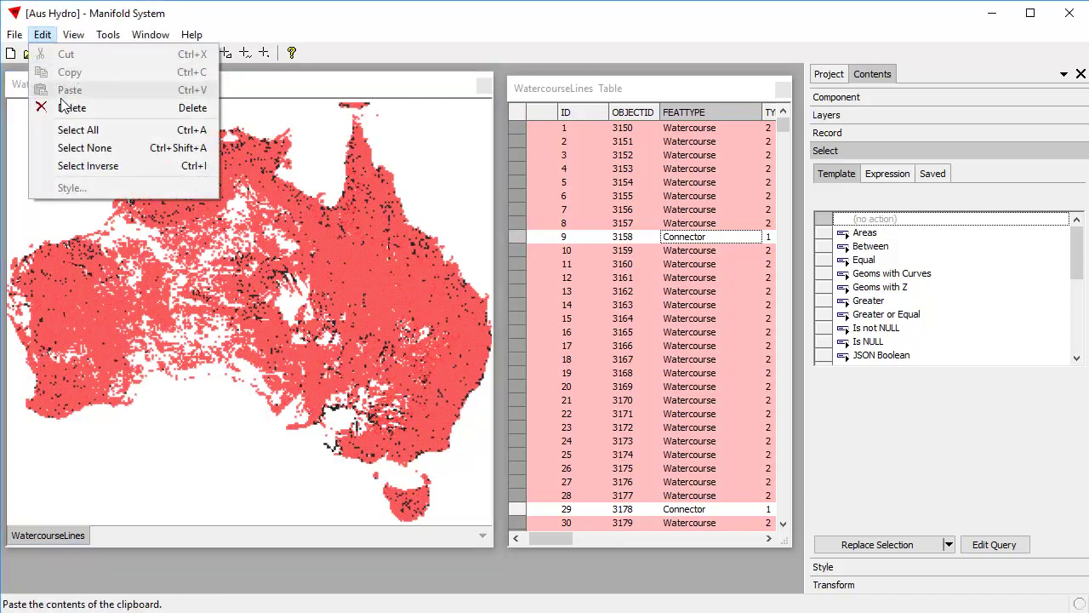
click(78, 166)
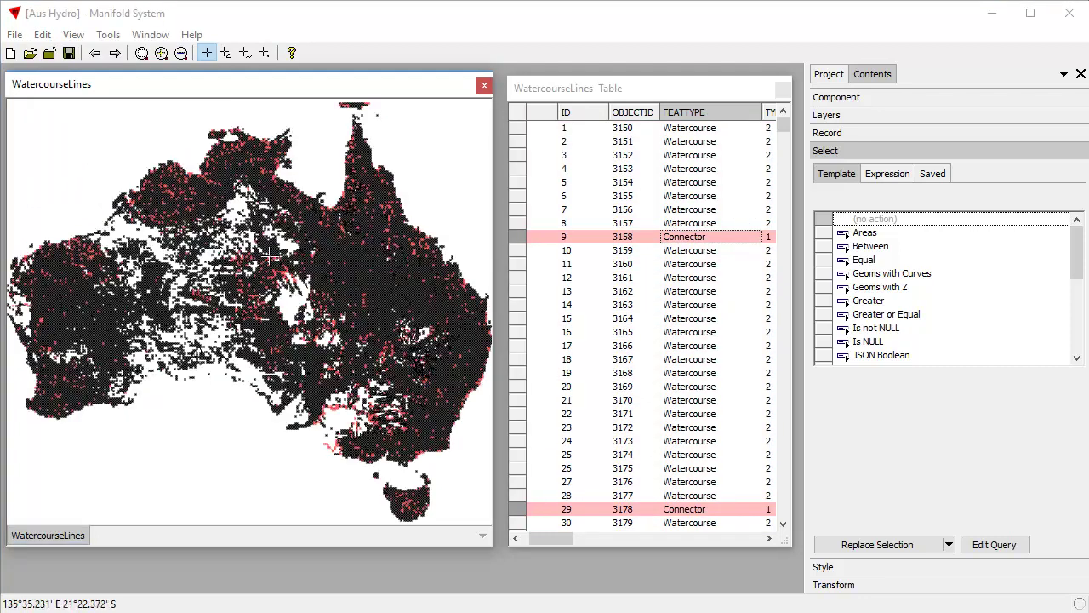
Step: Examine the selected Connector lines among the watercourses up close in the WatercourseLines drawing
scroll(293, 284, up, 1)
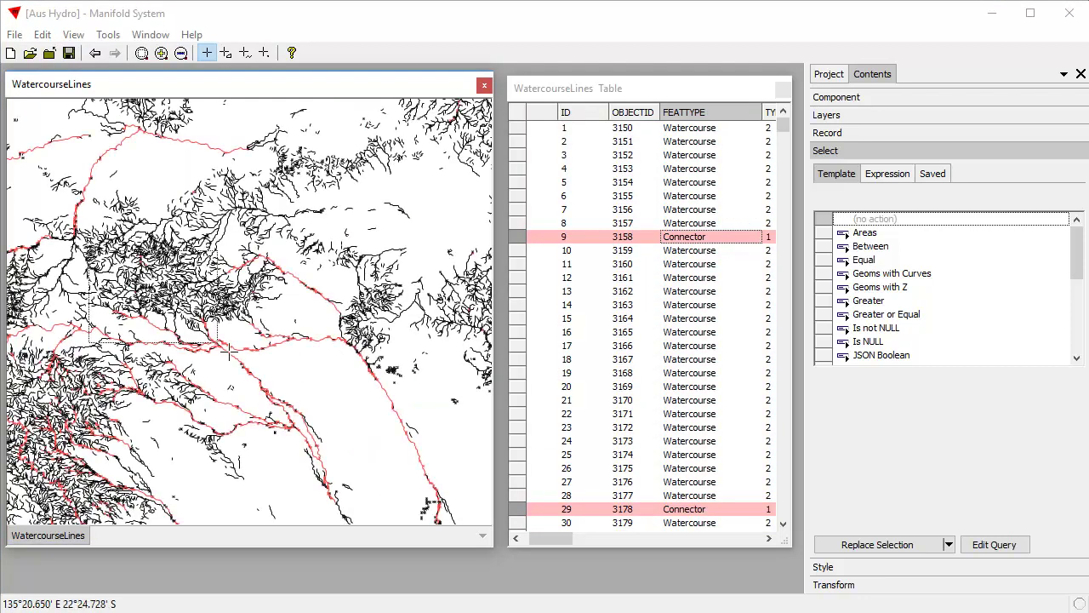
scroll(253, 388, up, 1)
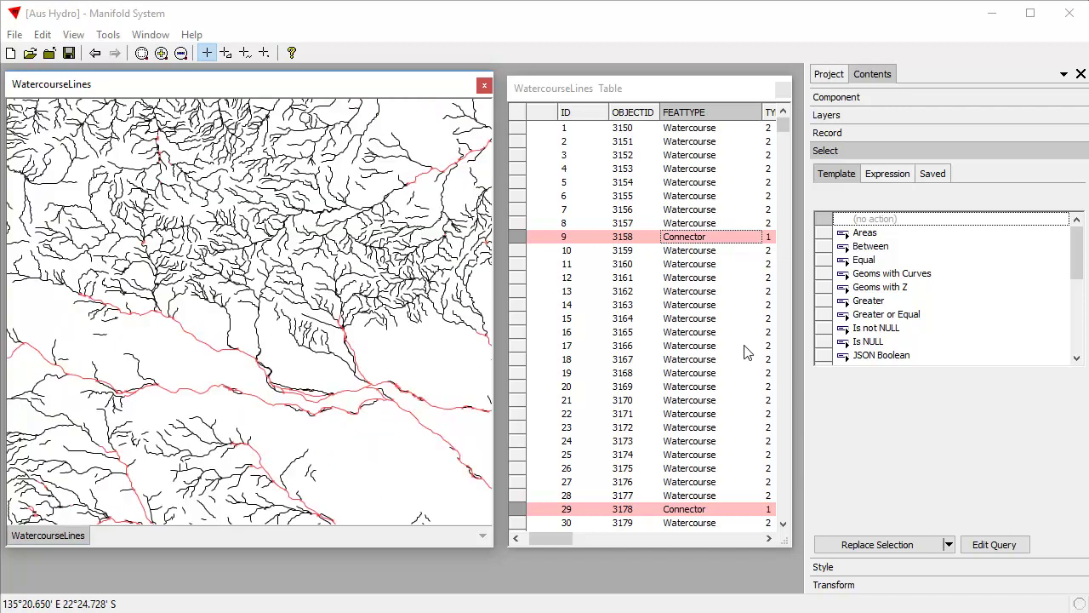